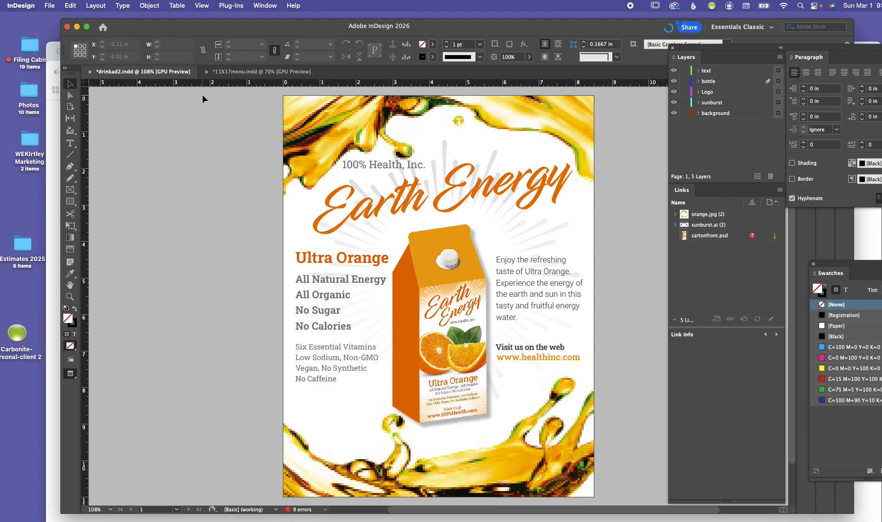
Close the drinkad2.indd document without saving its changes.
{"action": "left_click", "coordinate": [90, 72]}
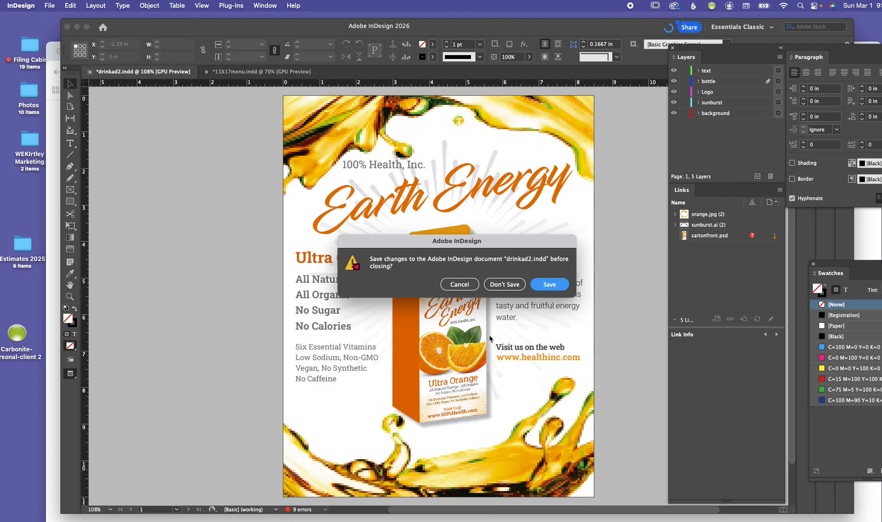
{"action": "left_click", "coordinate": [503, 284]}
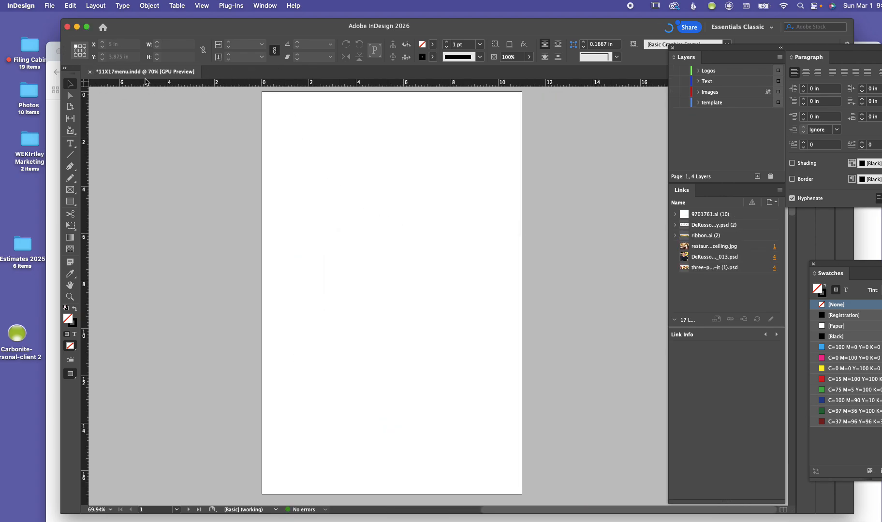
Show the template layer of the 11X17menu document and switch the screen mode from Preview to Normal.
{"action": "scroll", "coordinate": [590, 300], "scroll_direction": "up", "scroll_amount": 2}
{"action": "scroll", "coordinate": [591, 300], "scroll_direction": "down", "scroll_amount": 2}
{"action": "left_click", "coordinate": [673, 103]}
{"action": "scroll", "coordinate": [508, 288], "scroll_direction": "down", "scroll_amount": 10}
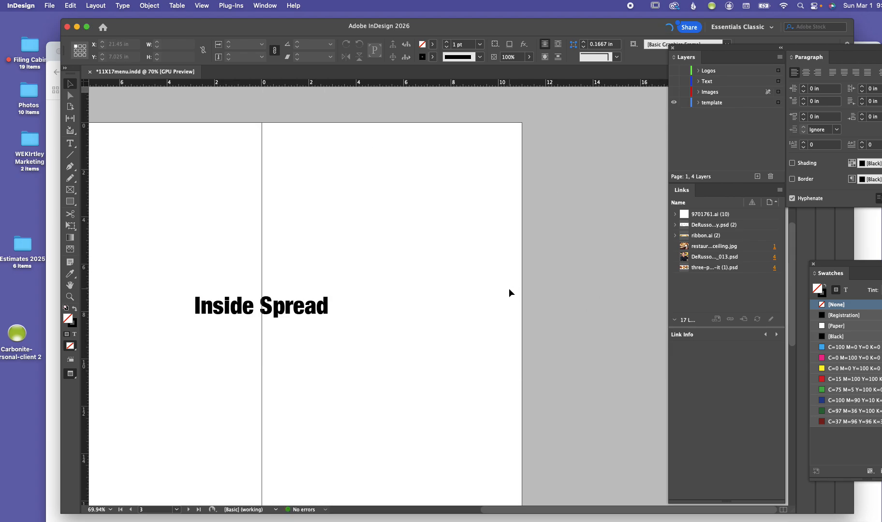
{"action": "scroll", "coordinate": [509, 290], "scroll_direction": "down", "scroll_amount": 10}
{"action": "left_click_drag", "start_coordinate": [532, 511], "coordinate": [446, 511]}
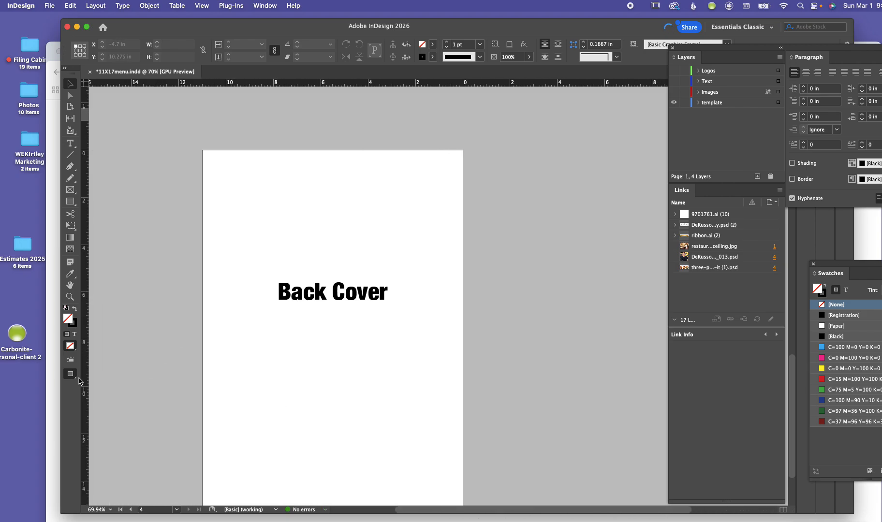
{"action": "left_click", "coordinate": [73, 376]}
{"action": "left_click", "coordinate": [102, 387]}
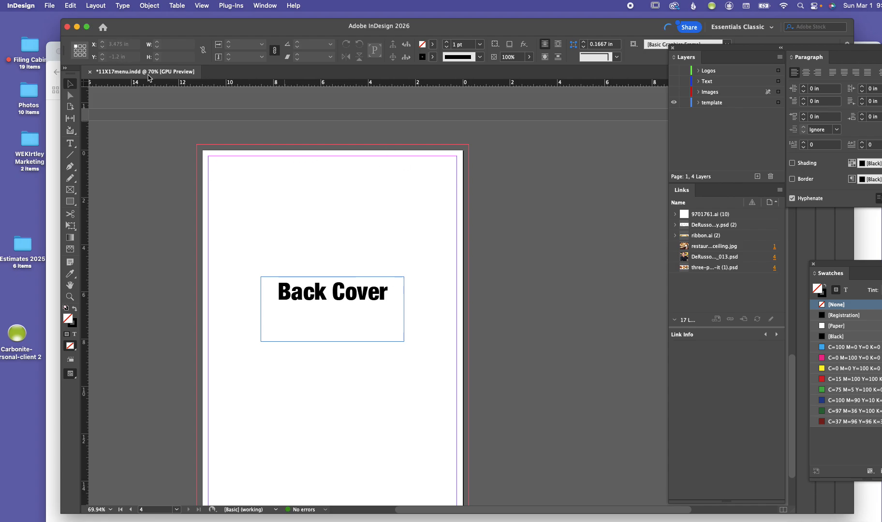
Review the page count, page size, orientation and margins in the Document Setup, leaving the settings as they are.
{"action": "left_click", "coordinate": [72, 5]}
{"action": "mouse_move", "coordinate": [52, 6]}
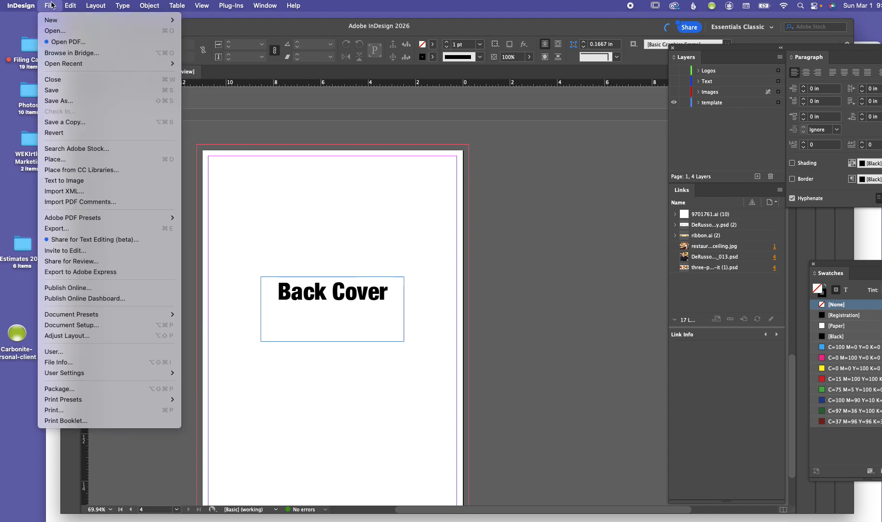
{"action": "left_click", "coordinate": [309, 111]}
{"action": "left_click", "coordinate": [50, 5]}
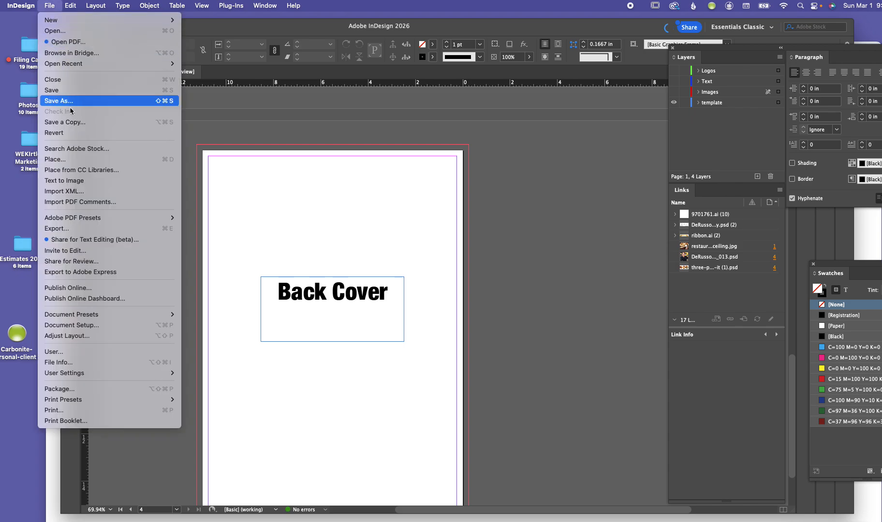
{"action": "left_click", "coordinate": [455, 111]}
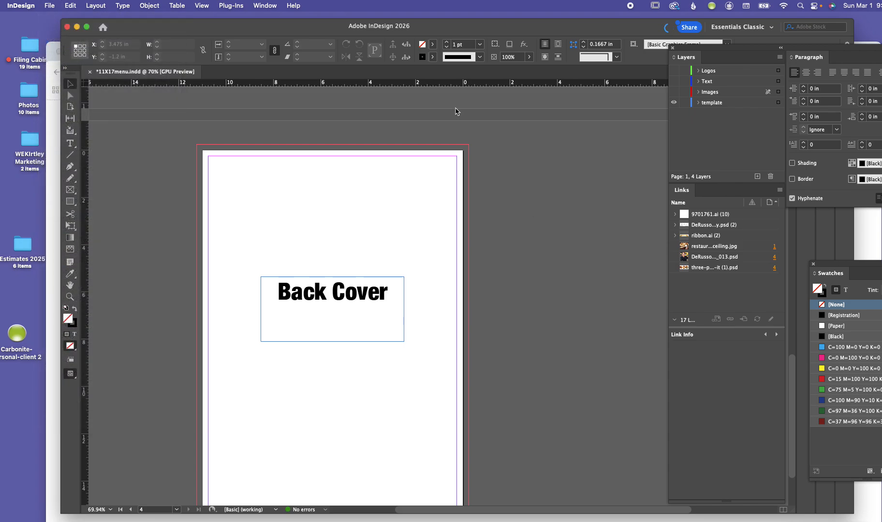
{"action": "key", "text": "super+alt+p"}
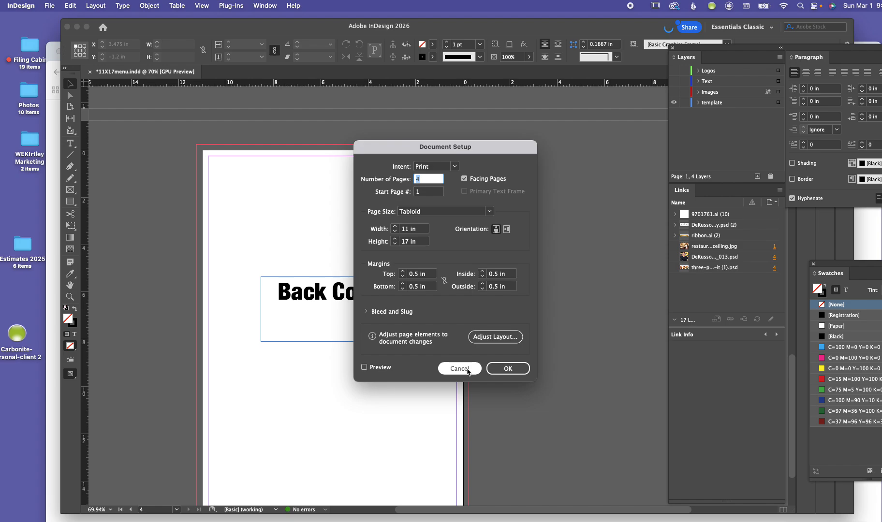
{"action": "left_click", "coordinate": [506, 369]}
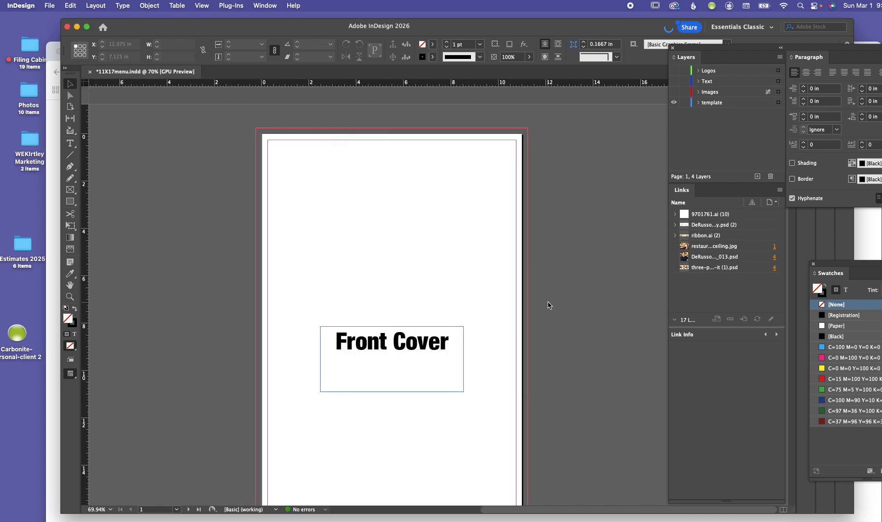
Look through the template's front cover, inside spread and back cover, and return to the front cover.
{"action": "scroll", "coordinate": [538, 297], "scroll_direction": "down", "scroll_amount": 1}
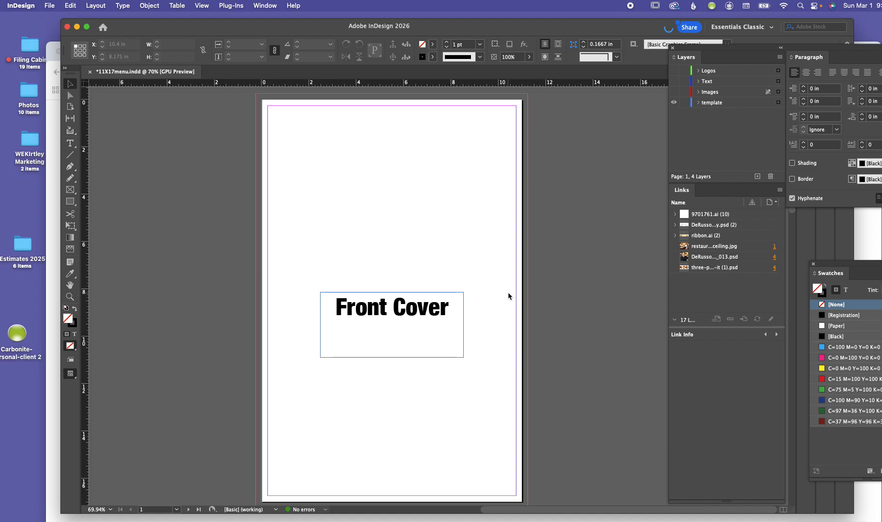
{"action": "scroll", "coordinate": [507, 292], "scroll_direction": "down", "scroll_amount": 10}
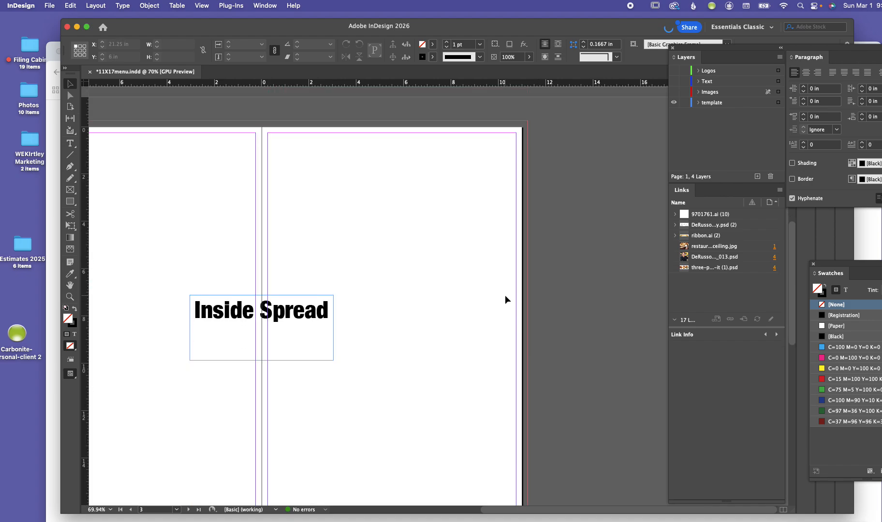
{"action": "scroll", "coordinate": [409, 273], "scroll_direction": "down", "scroll_amount": 10}
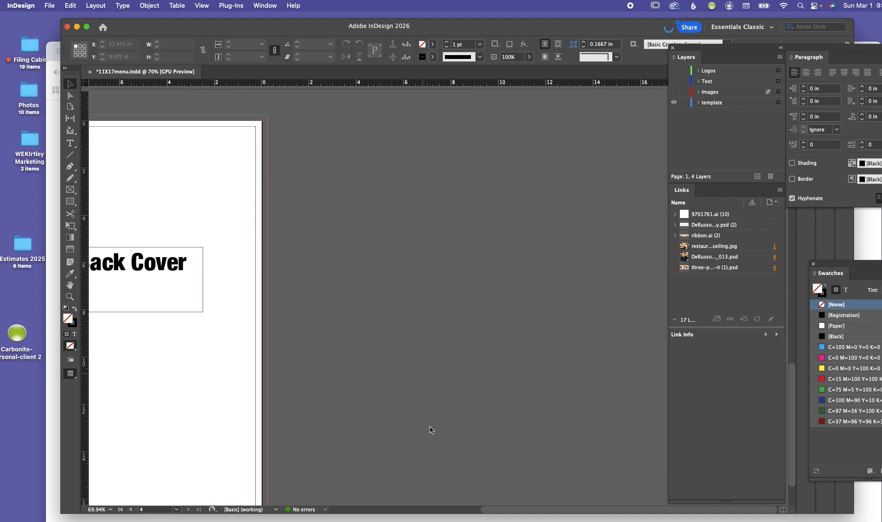
{"action": "scroll", "coordinate": [507, 515], "scroll_direction": "left", "scroll_amount": 5}
{"action": "scroll", "coordinate": [522, 303], "scroll_direction": "down", "scroll_amount": 2}
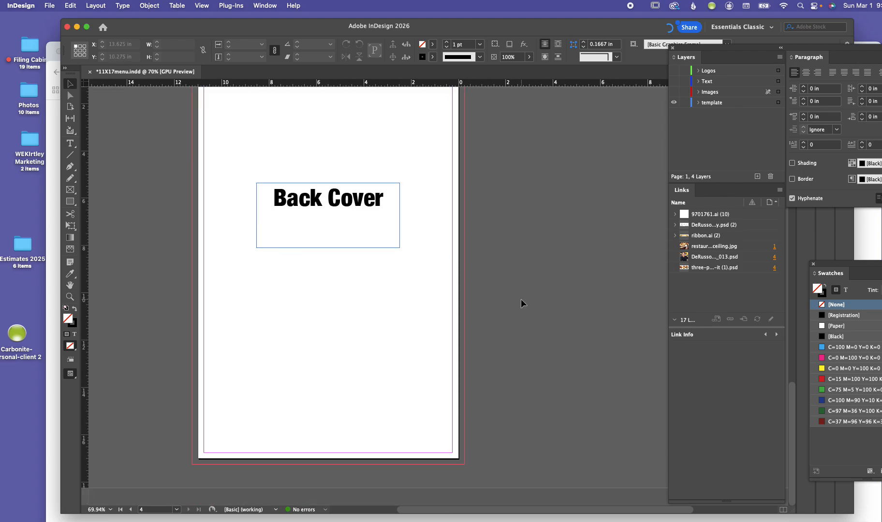
{"action": "scroll", "coordinate": [594, 301], "scroll_direction": "up", "scroll_amount": 15}
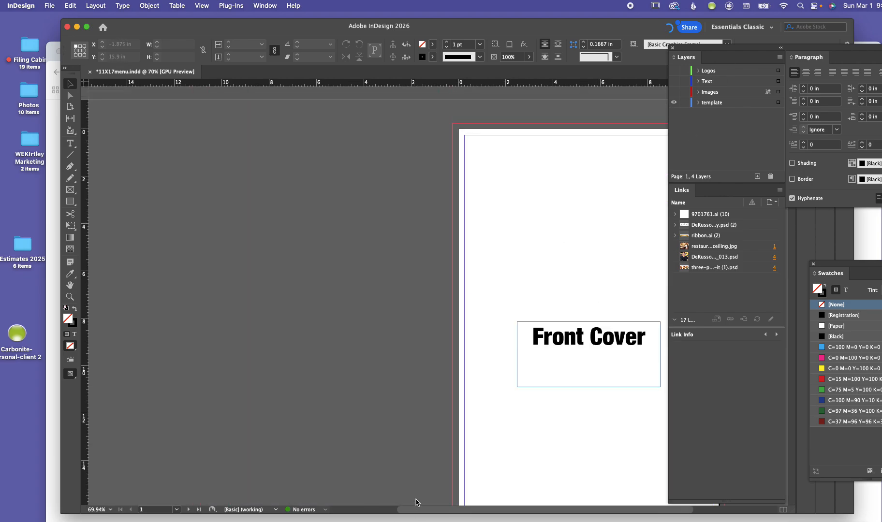
{"action": "left_click_drag", "start_coordinate": [422, 509], "coordinate": [510, 514]}
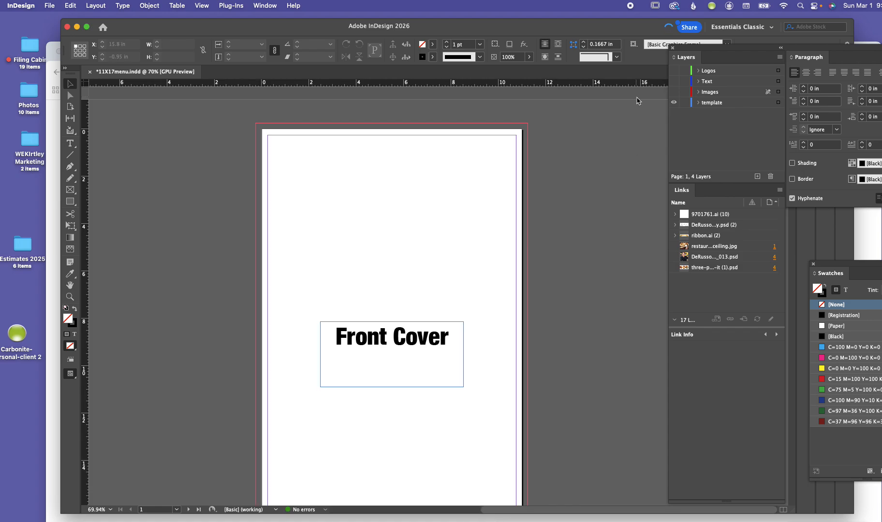
Show the Images layer and inspect the front cover's green bar, vine artwork, wood ceiling photo and gold ribbon.
{"action": "left_click", "coordinate": [680, 92]}
{"action": "left_click", "coordinate": [674, 92]}
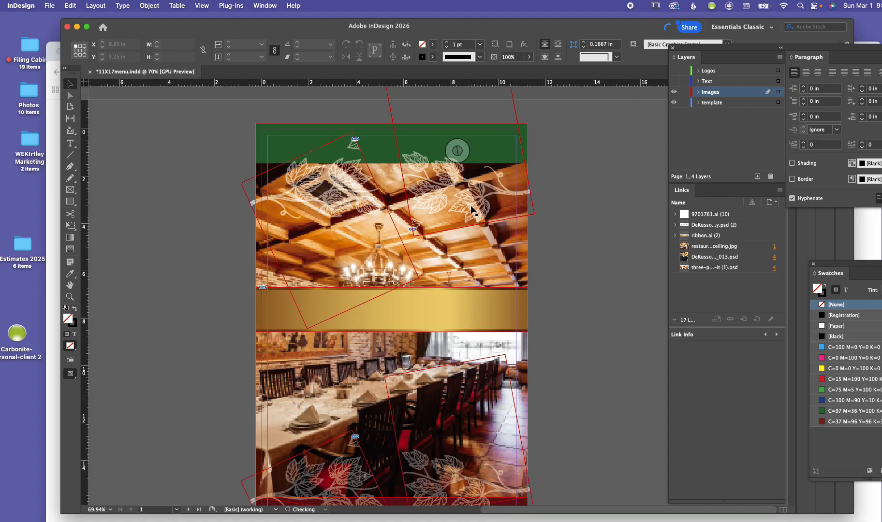
{"action": "left_click", "coordinate": [291, 137]}
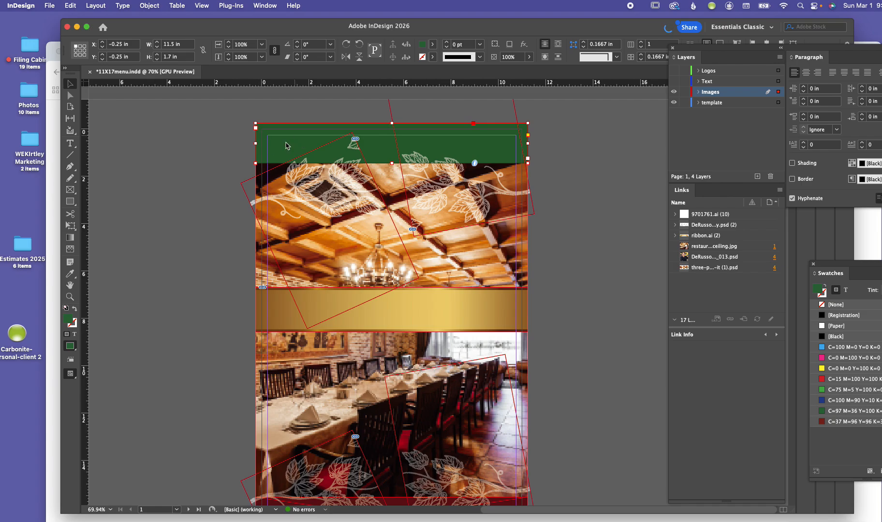
{"action": "left_click", "coordinate": [243, 187]}
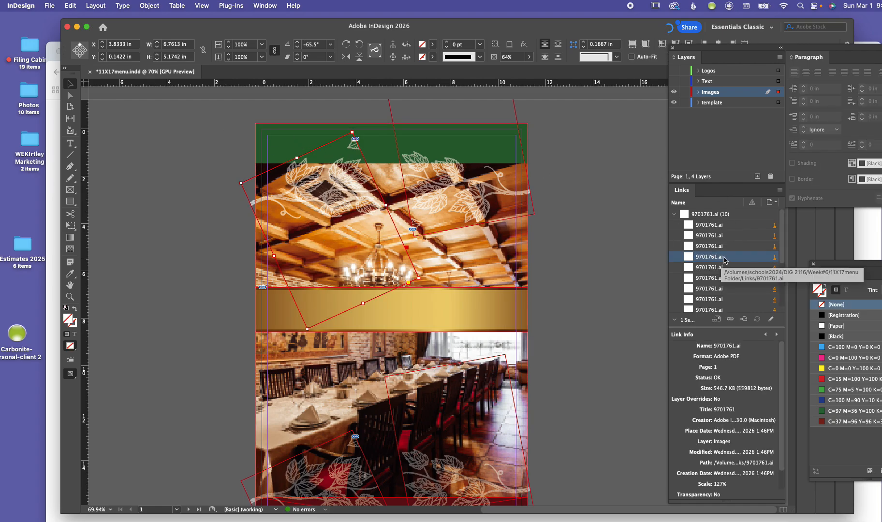
{"action": "left_click", "coordinate": [485, 194]}
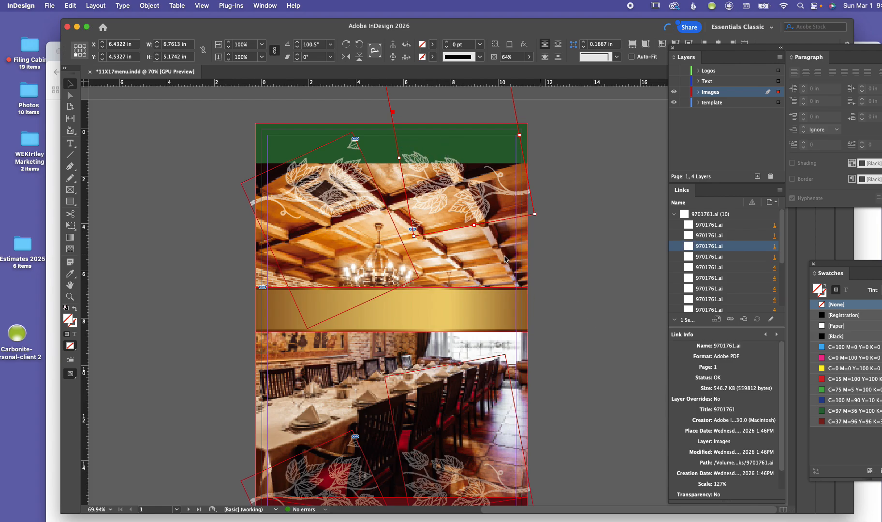
{"action": "left_click", "coordinate": [481, 263]}
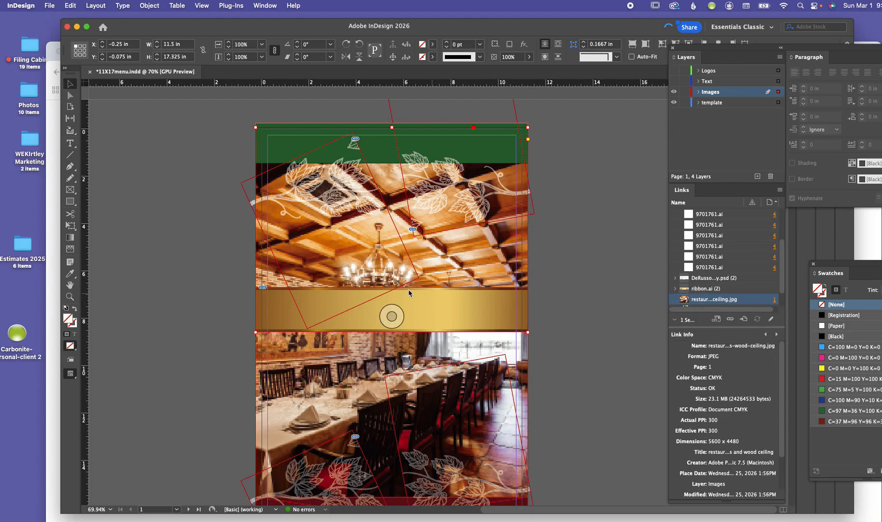
{"action": "left_click", "coordinate": [165, 270]}
{"action": "left_click", "coordinate": [266, 316]}
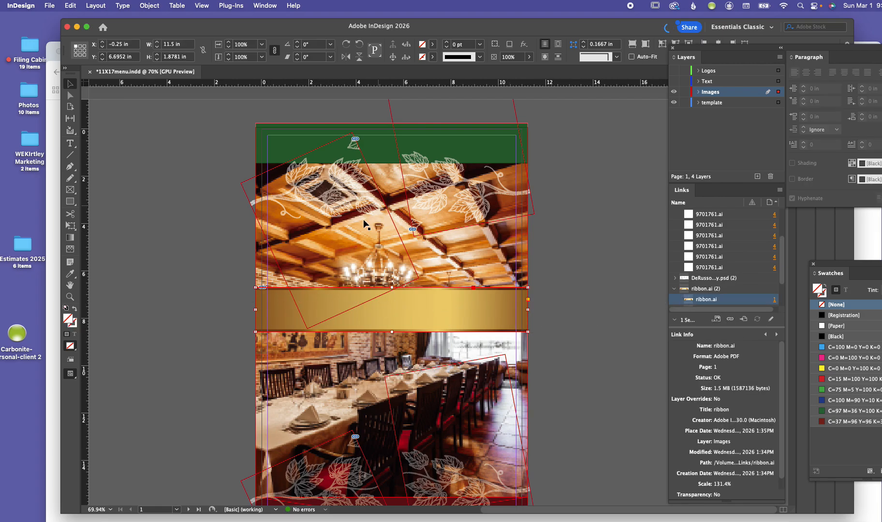
Examine the back cover's portrait photo, three-pizza image and faded vine graphics along with their link information.
{"action": "scroll", "coordinate": [493, 338], "scroll_direction": "down", "scroll_amount": 1}
{"action": "scroll", "coordinate": [493, 339], "scroll_direction": "down", "scroll_amount": 4}
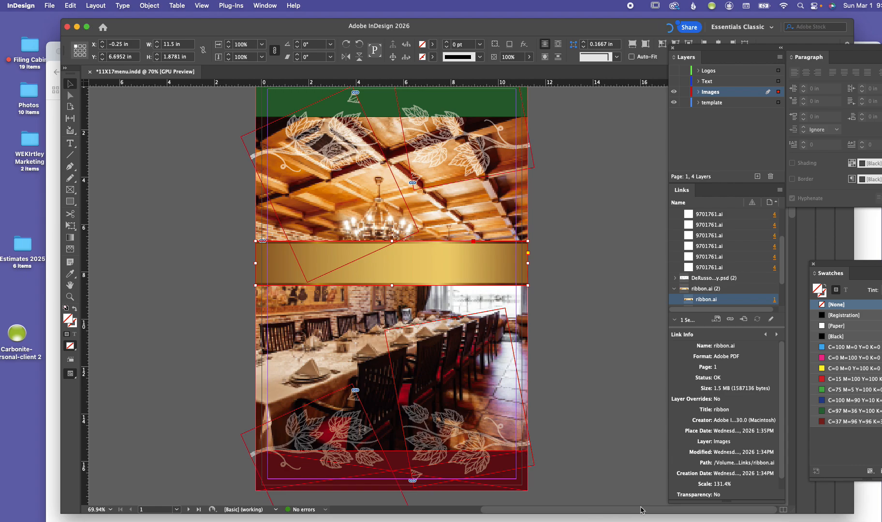
{"action": "left_click_drag", "start_coordinate": [579, 509], "coordinate": [428, 505]}
{"action": "scroll", "coordinate": [419, 358], "scroll_direction": "down", "scroll_amount": 15}
{"action": "scroll", "coordinate": [426, 353], "scroll_direction": "down", "scroll_amount": 10}
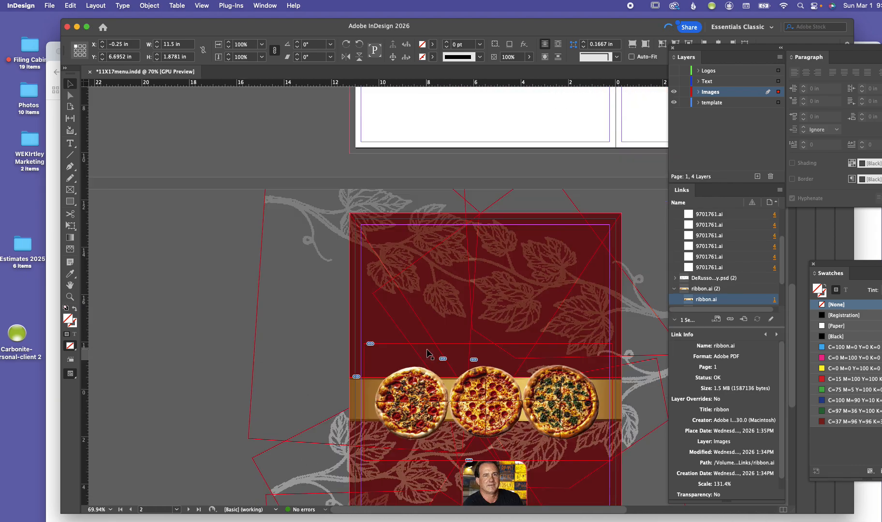
{"action": "scroll", "coordinate": [430, 355], "scroll_direction": "up", "scroll_amount": 3}
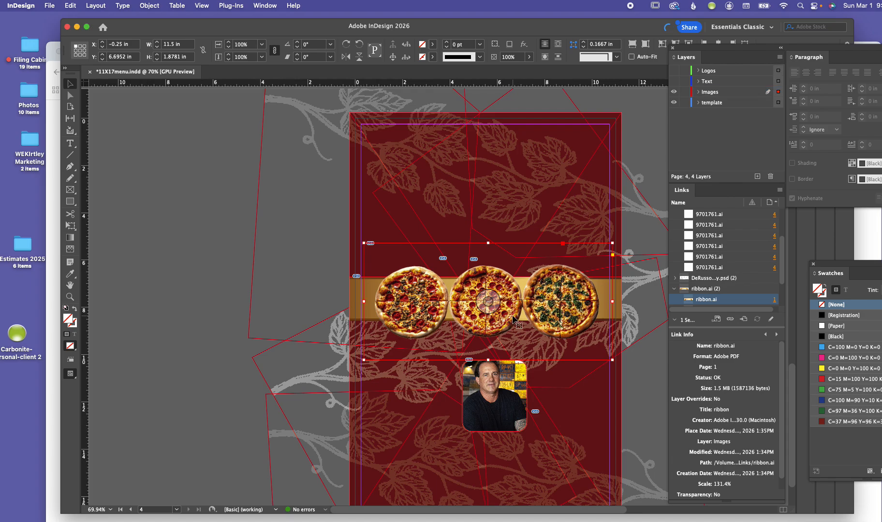
{"action": "left_click", "coordinate": [511, 382]}
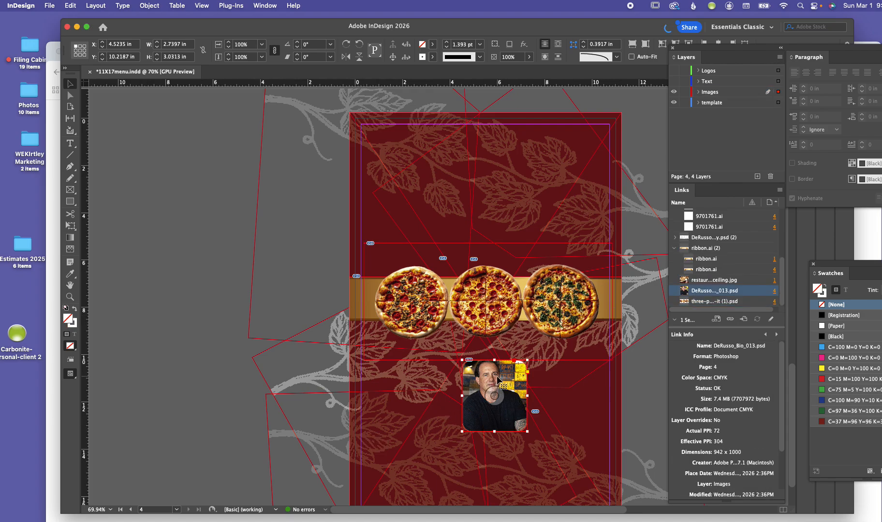
{"action": "left_click", "coordinate": [424, 316]}
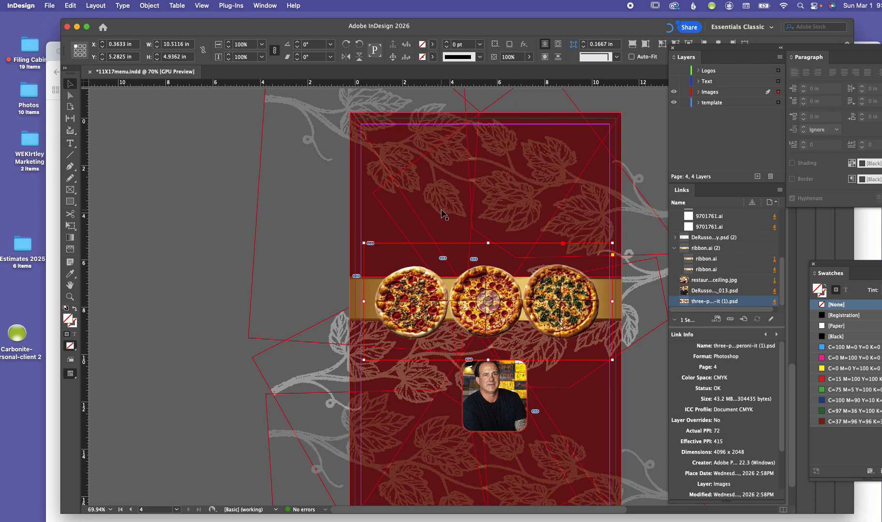
{"action": "left_click", "coordinate": [360, 197]}
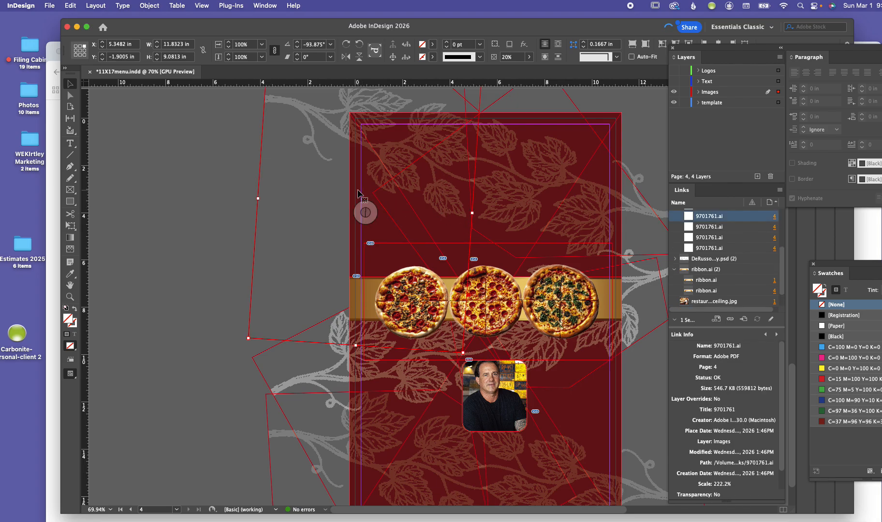
{"action": "left_click", "coordinate": [515, 242]}
Select the dark red bar at the bottom of the front cover and add its fill colour as CMYK swatch C=40 M=98 Y=98 K=35.
{"action": "scroll", "coordinate": [397, 265], "scroll_direction": "up", "scroll_amount": 2}
{"action": "scroll", "coordinate": [396, 264], "scroll_direction": "up", "scroll_amount": 20}
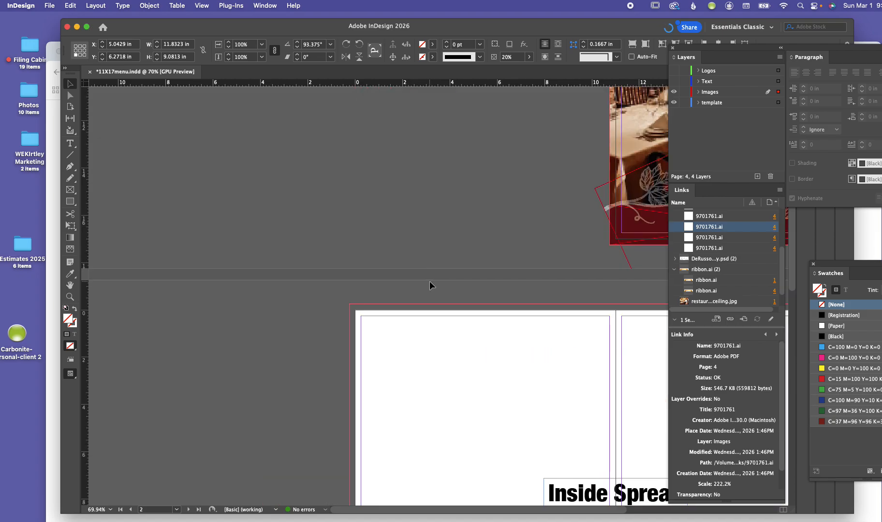
{"action": "left_click", "coordinate": [642, 358]}
{"action": "scroll", "coordinate": [476, 352], "scroll_direction": "down", "scroll_amount": 18}
{"action": "scroll", "coordinate": [476, 351], "scroll_direction": "down", "scroll_amount": 20}
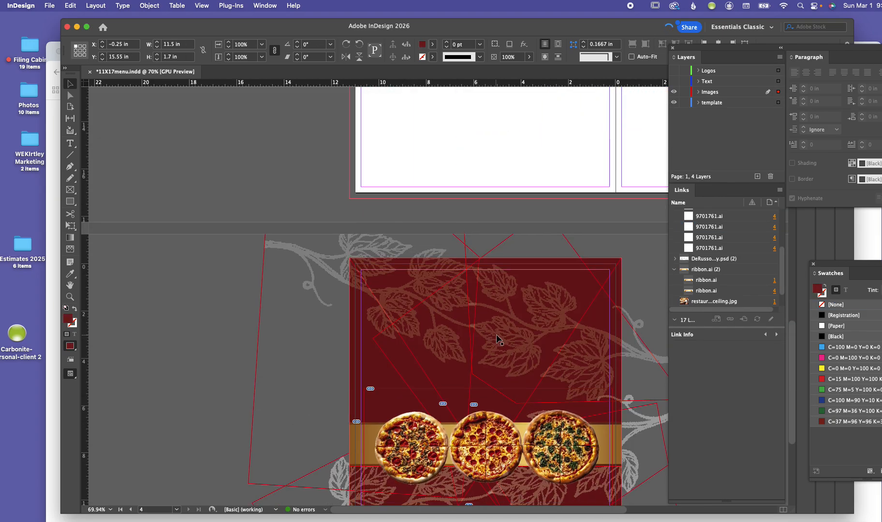
{"action": "scroll", "coordinate": [540, 250], "scroll_direction": "up", "scroll_amount": 2}
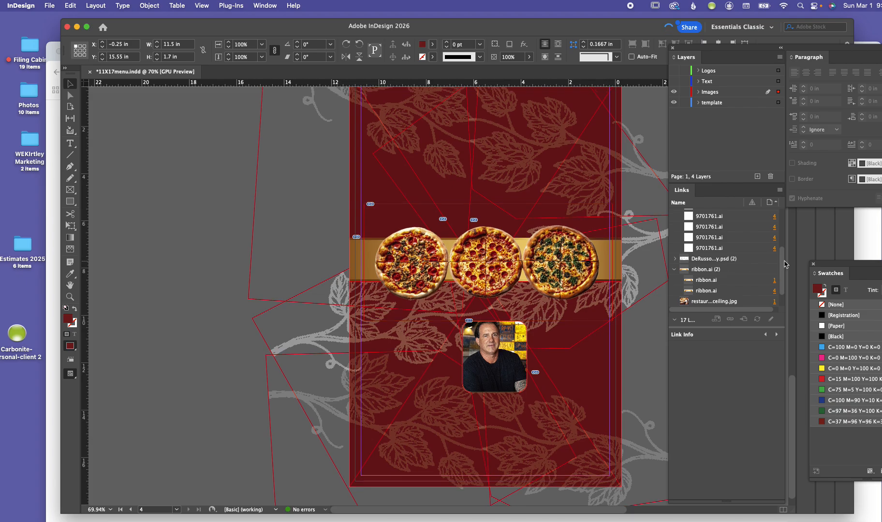
{"action": "left_click_drag", "start_coordinate": [830, 267], "coordinate": [660, 216]}
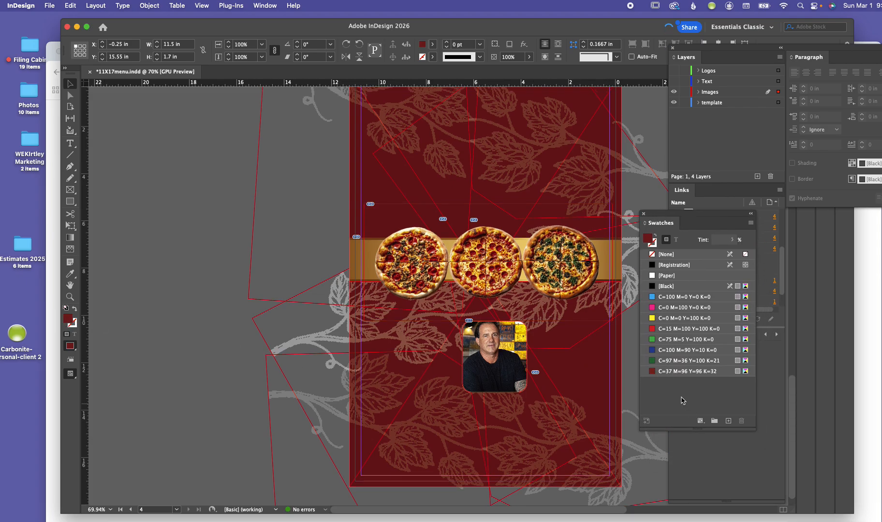
{"action": "double_click", "coordinate": [72, 321]}
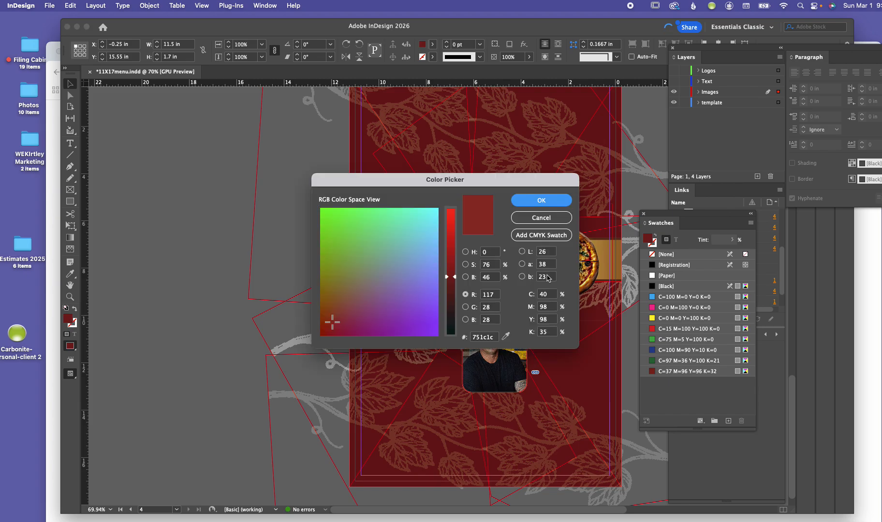
{"action": "left_click", "coordinate": [540, 235]}
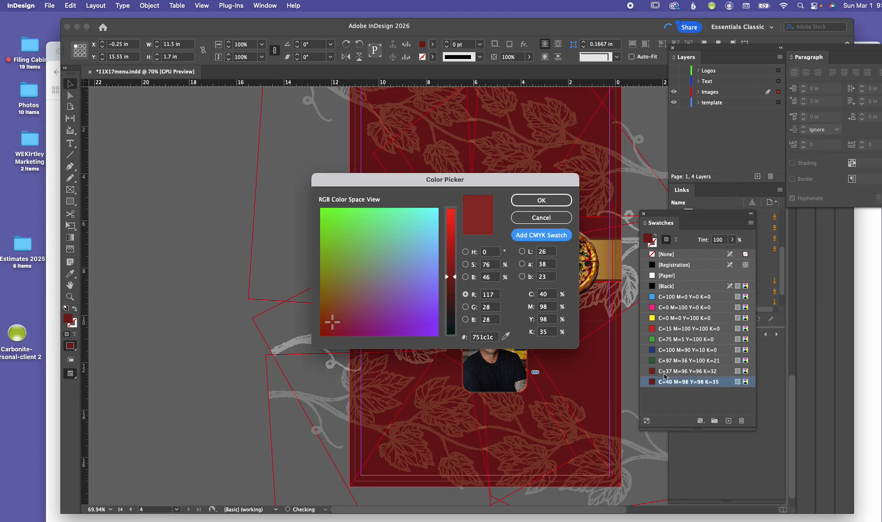
{"action": "key", "text": "Return"}
Delete the swatch C=40 M=98 Y=98 K=35 and replace it with [Black].
{"action": "left_click", "coordinate": [742, 421]}
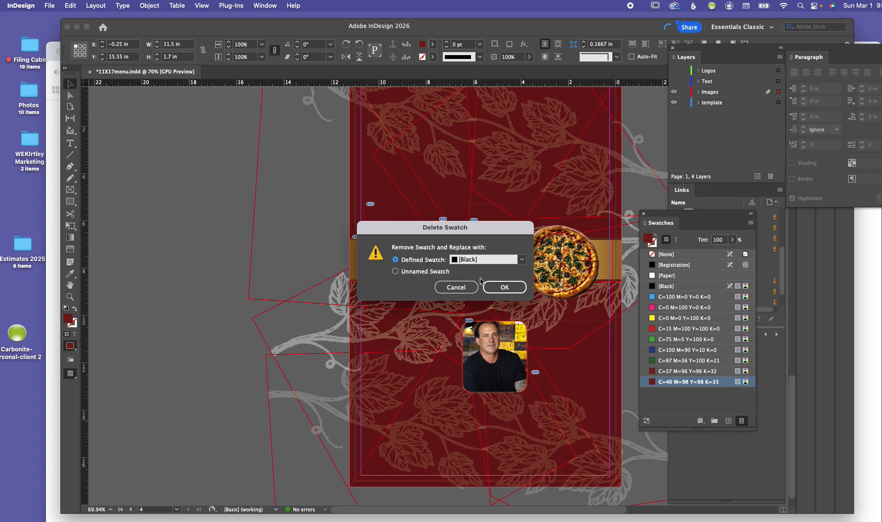
{"action": "left_click", "coordinate": [505, 289]}
Look over the front cover, inside spread and back cover, and check the bar at the bottom of the front cover.
{"action": "scroll", "coordinate": [568, 328], "scroll_direction": "up", "scroll_amount": 15}
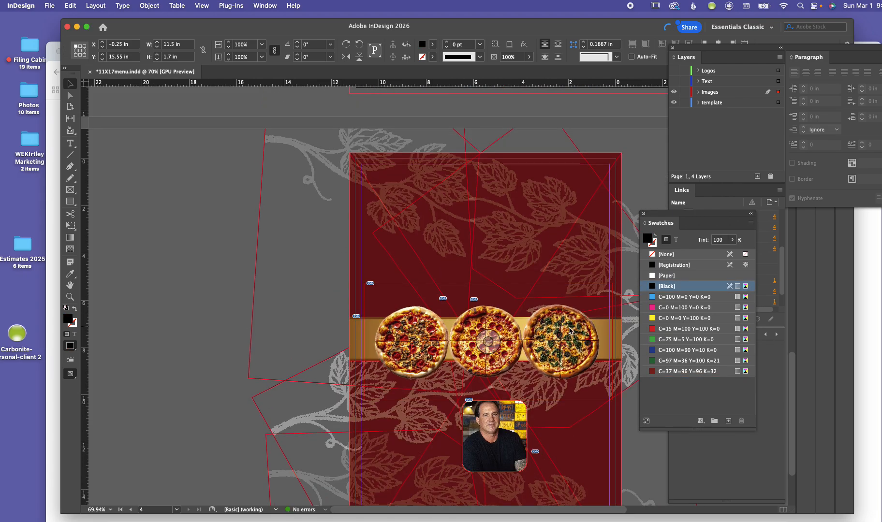
{"action": "scroll", "coordinate": [570, 334], "scroll_direction": "up", "scroll_amount": 10}
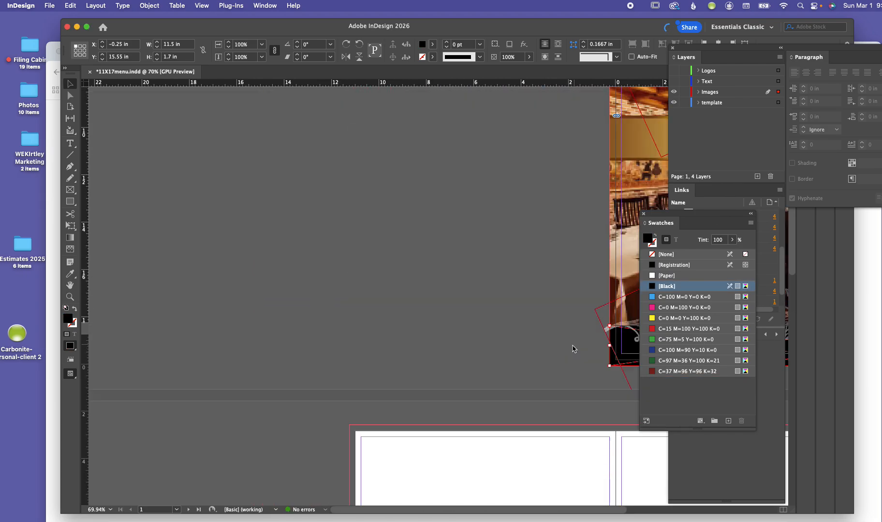
{"action": "left_click_drag", "start_coordinate": [387, 509], "coordinate": [528, 510]}
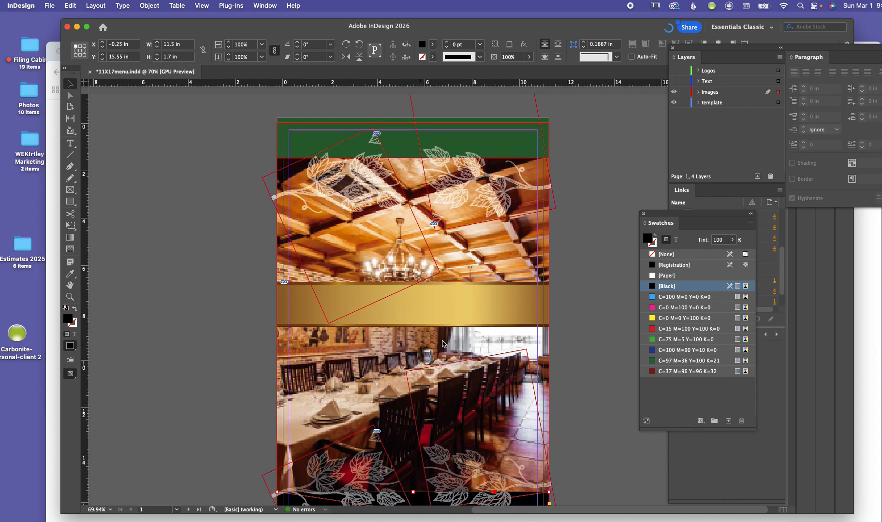
{"action": "scroll", "coordinate": [501, 298], "scroll_direction": "down", "scroll_amount": 10}
{"action": "scroll", "coordinate": [499, 298], "scroll_direction": "down", "scroll_amount": 10}
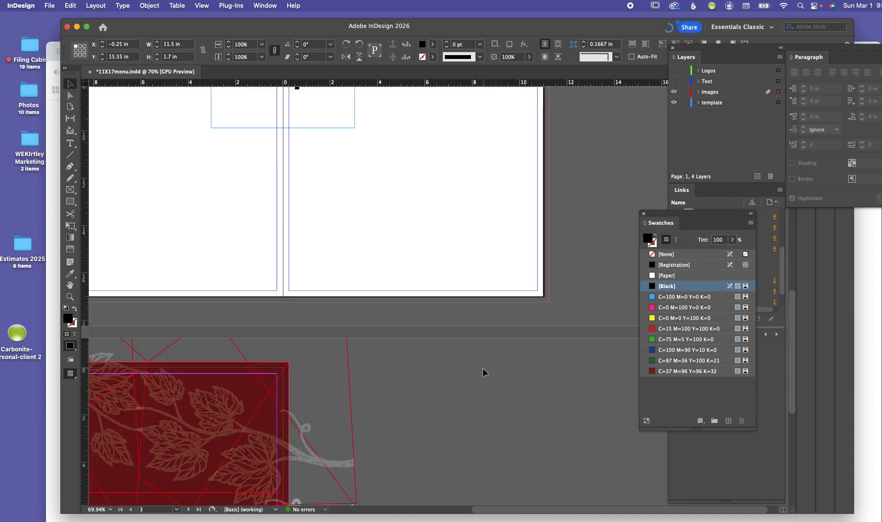
{"action": "left_click_drag", "start_coordinate": [491, 509], "coordinate": [459, 510]}
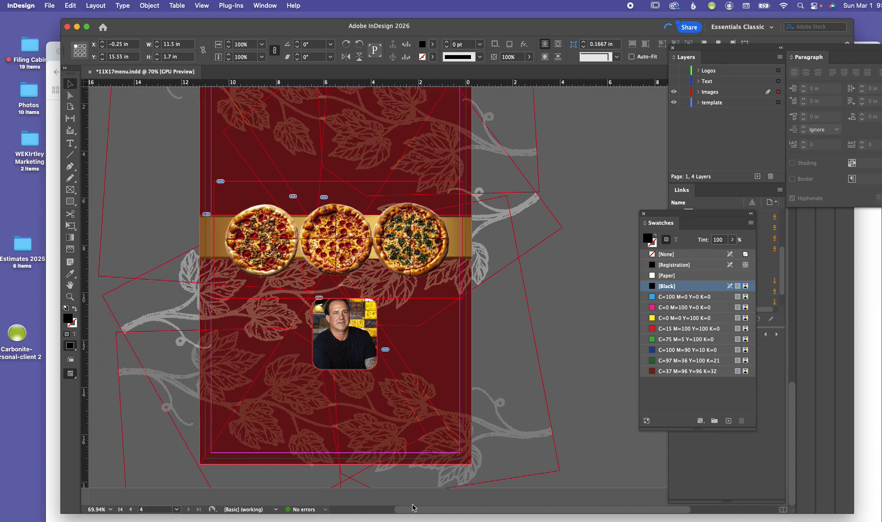
{"action": "scroll", "coordinate": [555, 246], "scroll_direction": "up", "scroll_amount": 10}
{"action": "scroll", "coordinate": [551, 252], "scroll_direction": "up", "scroll_amount": 10}
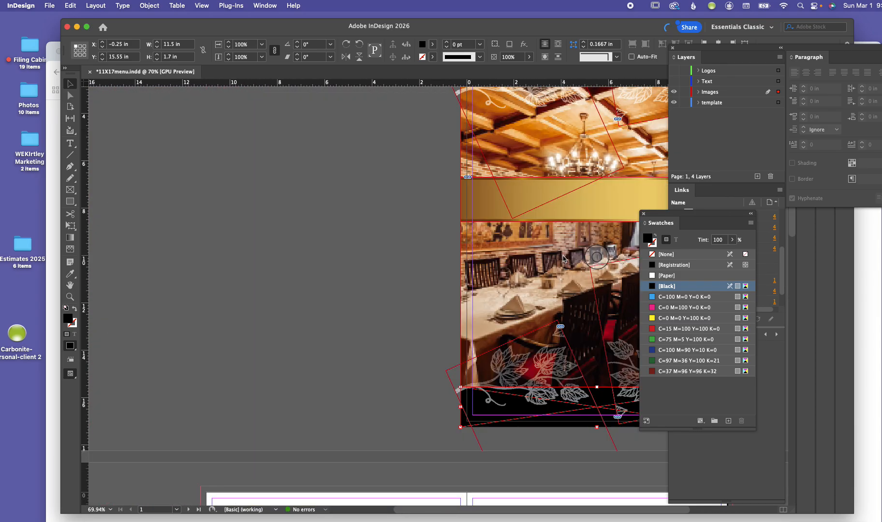
{"action": "left_click_drag", "start_coordinate": [448, 509], "coordinate": [519, 510]}
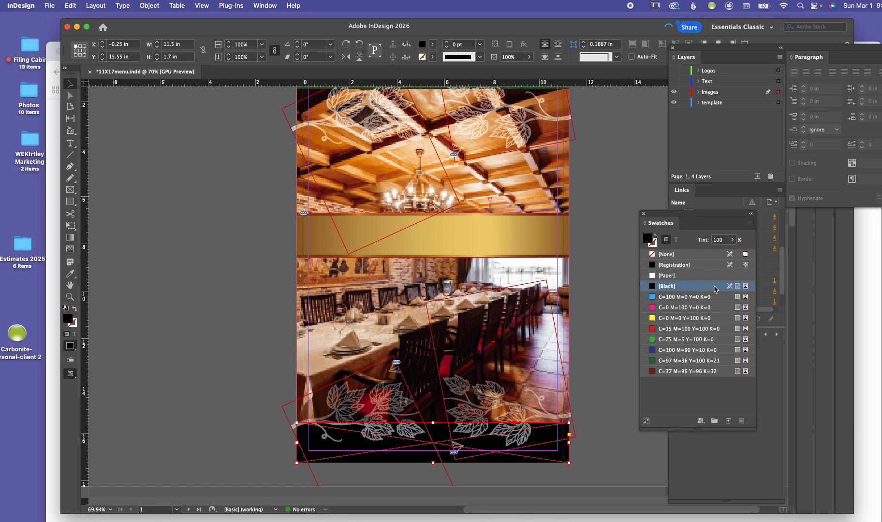
Show the Text layer and fill the bar at the bottom of the front cover with swatch C=37 M=96 Y=96 K=32.
{"action": "left_click", "coordinate": [779, 58]}
{"action": "left_click", "coordinate": [679, 89]}
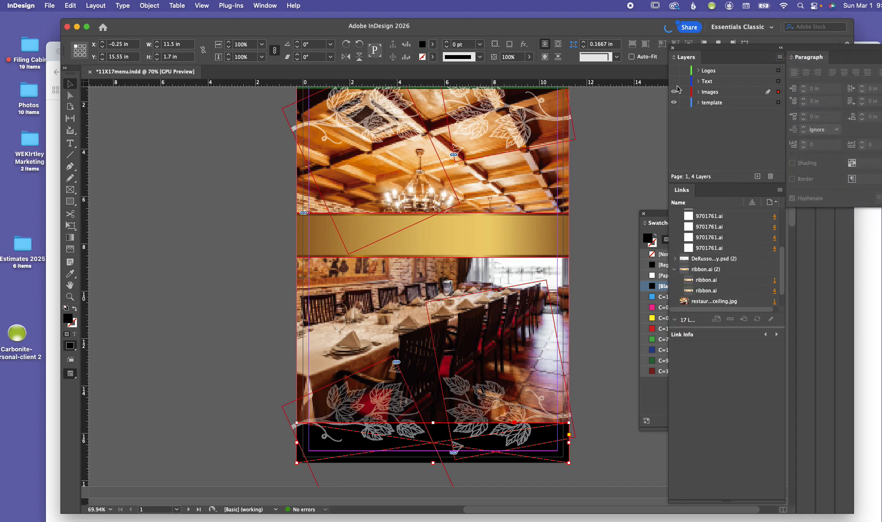
{"action": "left_click", "coordinate": [674, 82]}
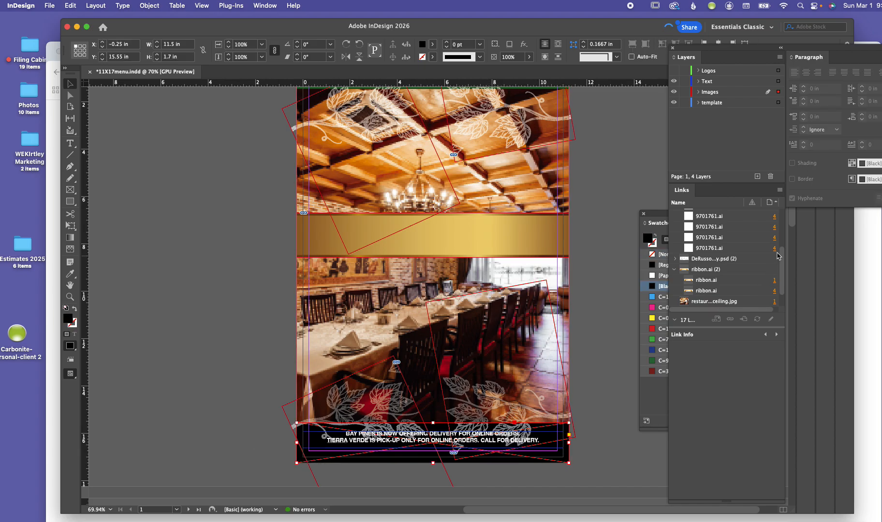
{"action": "left_click", "coordinate": [655, 381]}
{"action": "left_click", "coordinate": [658, 372]}
Move the headline "THE PASSION FOR PIZZA" to the Logos layer and show that layer.
{"action": "scroll", "coordinate": [196, 223], "scroll_direction": "up", "scroll_amount": 3}
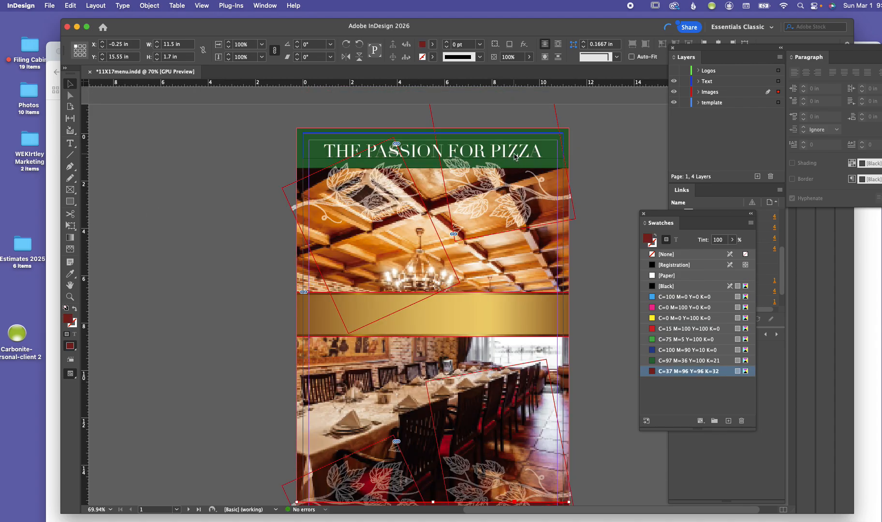
{"action": "left_click", "coordinate": [516, 158]}
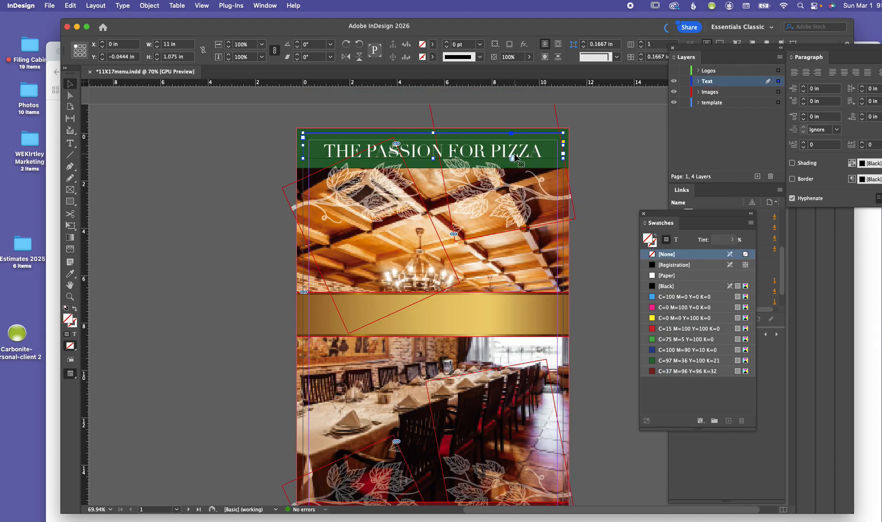
{"action": "left_click", "coordinate": [777, 82]}
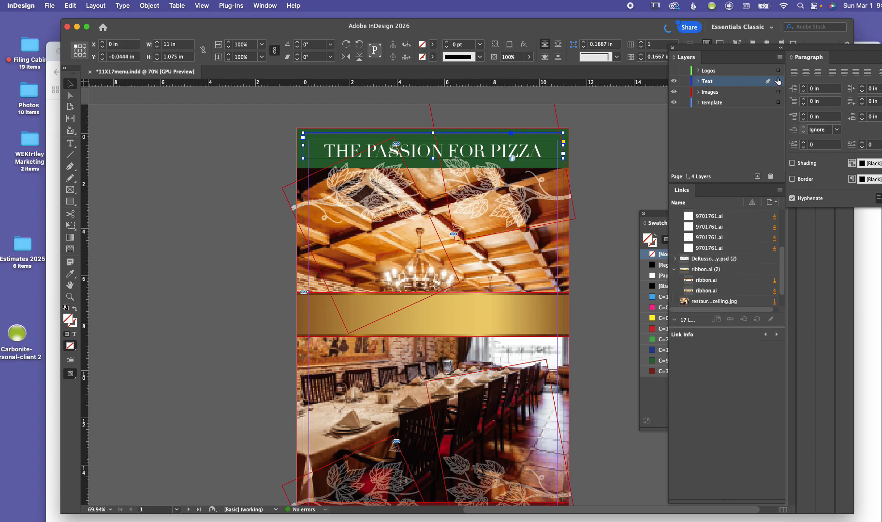
{"action": "left_click_drag", "start_coordinate": [778, 72], "coordinate": [778, 71]}
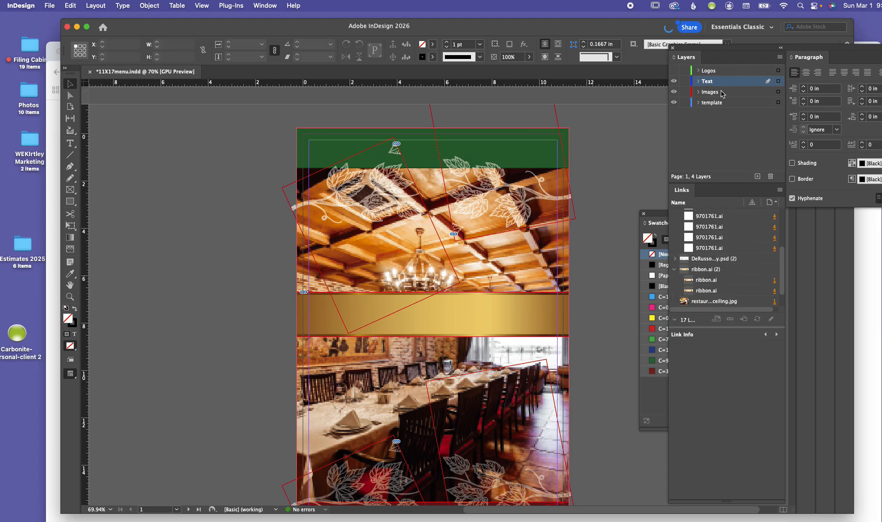
{"action": "left_click", "coordinate": [672, 70]}
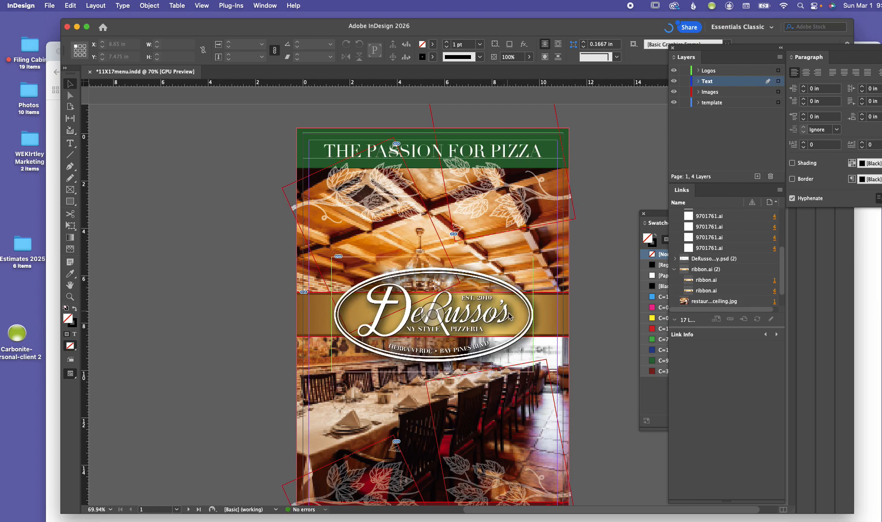
Move the delivery text at the bottom of the front cover to the Logos layer and back to the Text layer.
{"action": "scroll", "coordinate": [542, 335], "scroll_direction": "down", "scroll_amount": 5}
{"action": "left_click", "coordinate": [510, 392]}
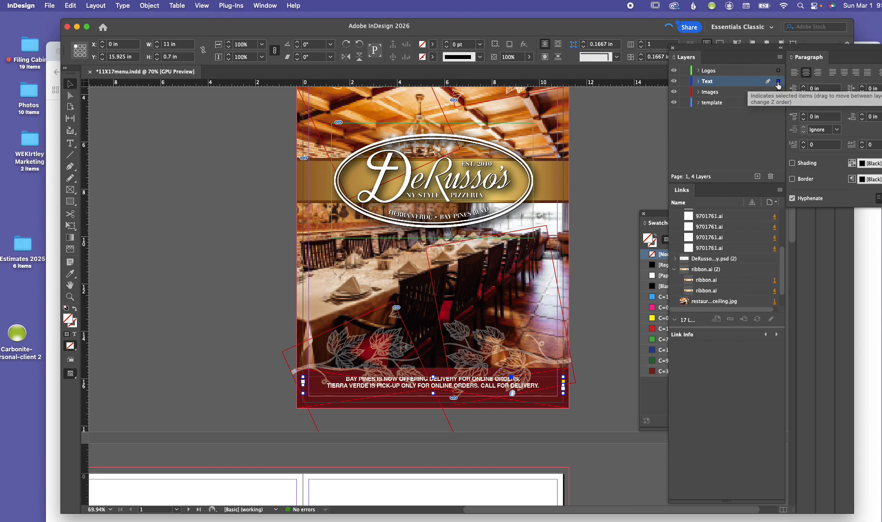
{"action": "left_click_drag", "start_coordinate": [777, 72], "coordinate": [777, 71]}
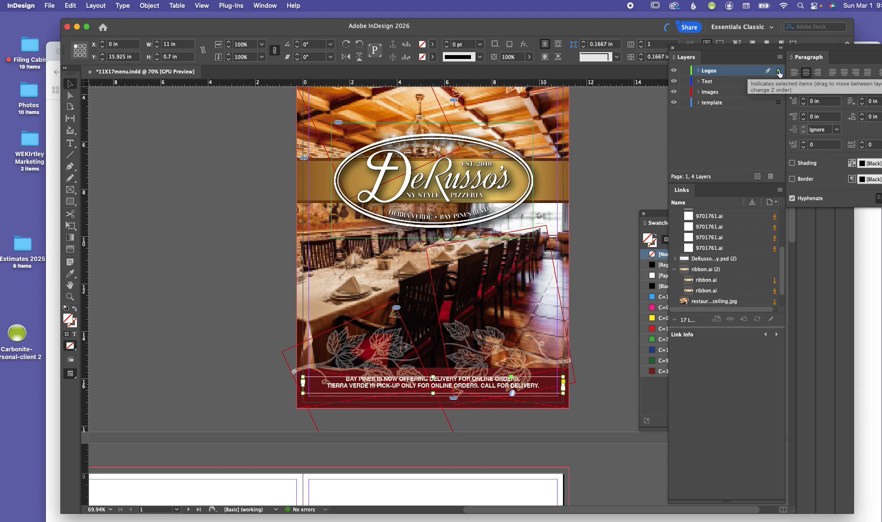
{"action": "left_click", "coordinate": [779, 82]}
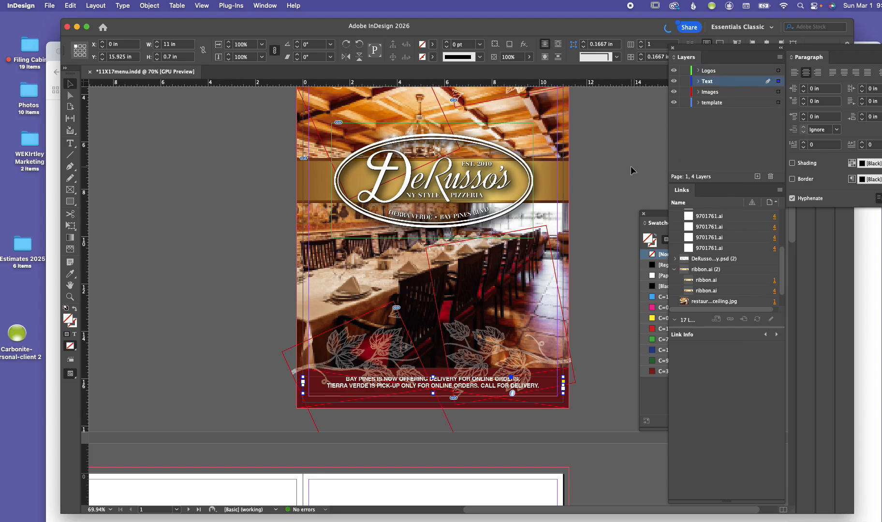
Check the link information of the DeRusso's logo on the front cover and open the image for editing in Adobe Photoshop 2026.
{"action": "left_click", "coordinate": [353, 236]}
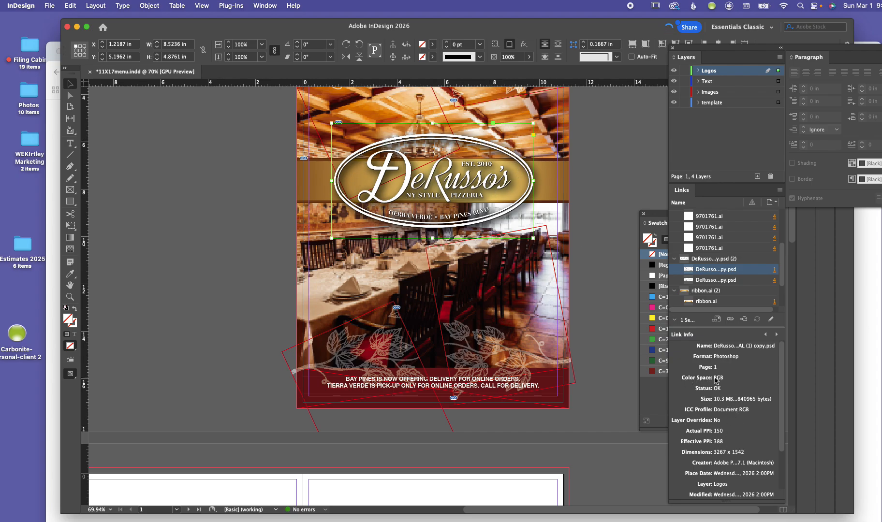
{"action": "right_click", "coordinate": [403, 168]}
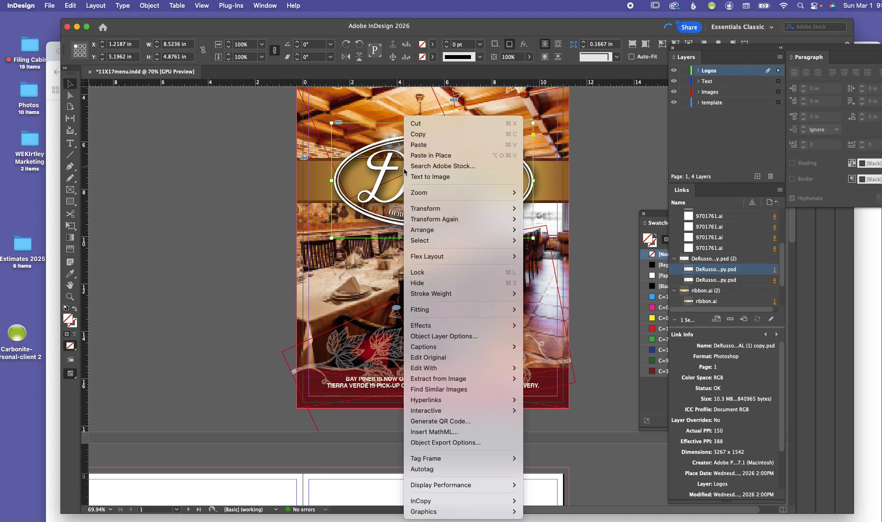
{"action": "mouse_move", "coordinate": [449, 368]}
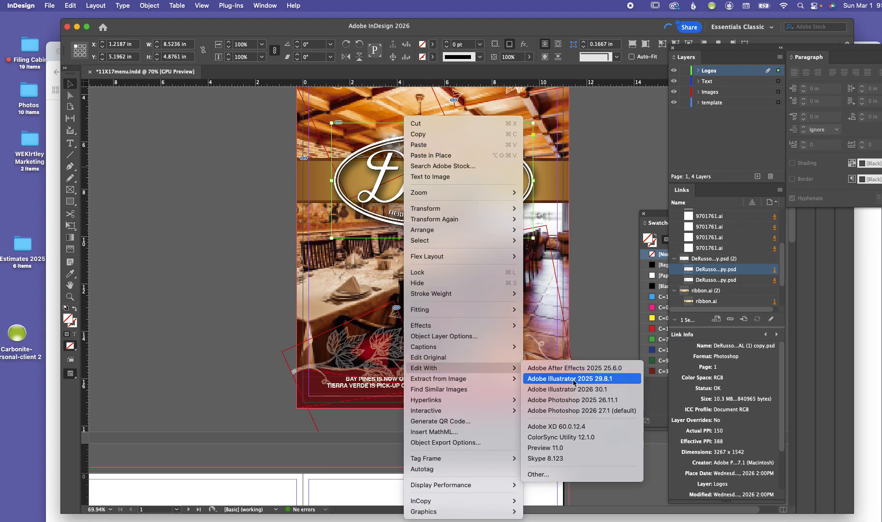
{"action": "left_click", "coordinate": [576, 411]}
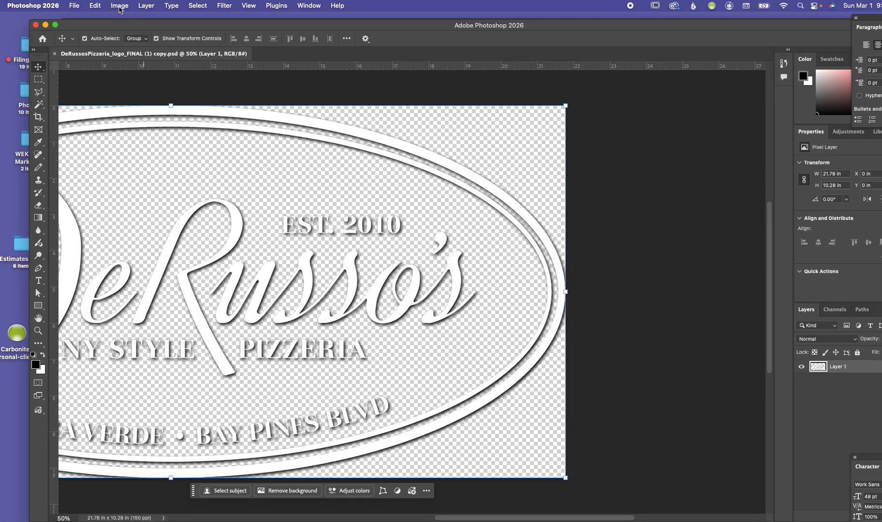
Convert the logo image to CMYK colour mode.
{"action": "left_click", "coordinate": [119, 5]}
{"action": "mouse_move", "coordinate": [208, 20]}
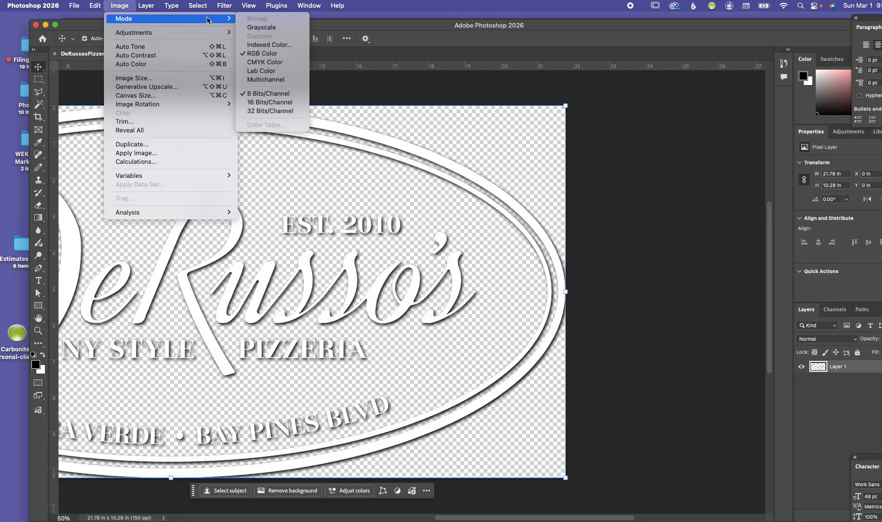
{"action": "left_click", "coordinate": [290, 63]}
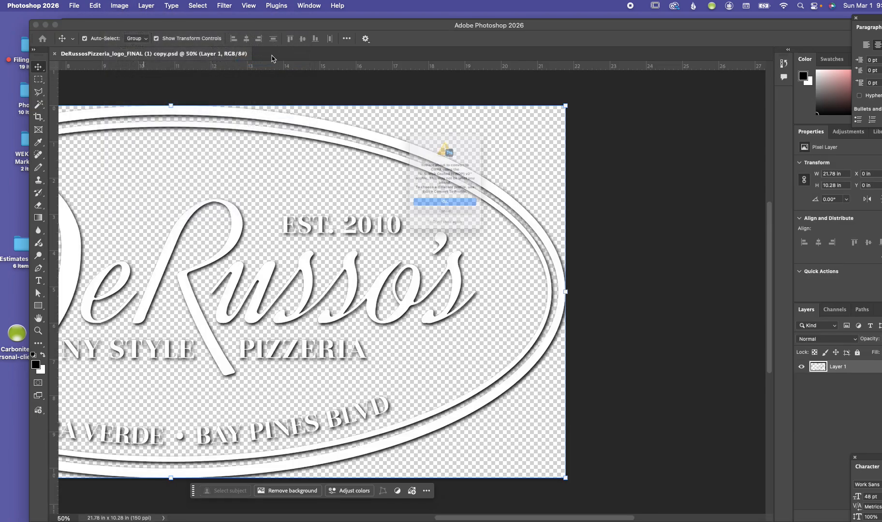
{"action": "left_click", "coordinate": [437, 216]}
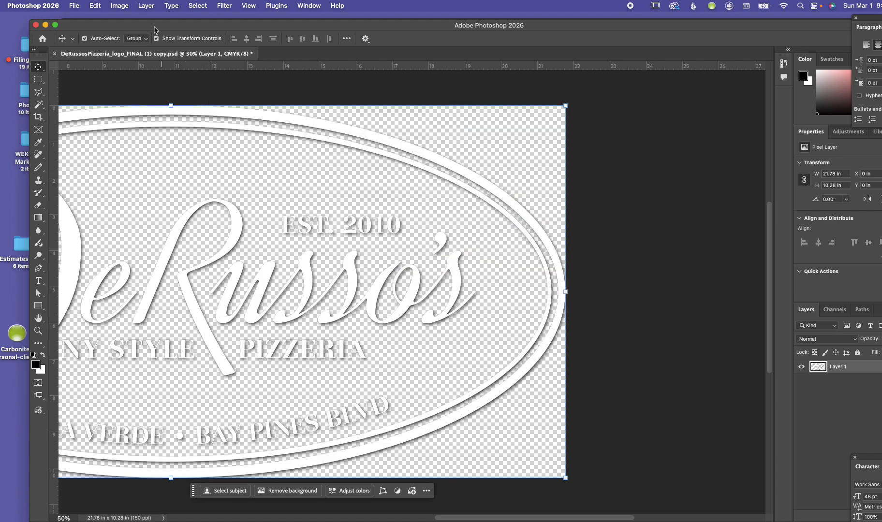
Convert the logo image to grayscale, discarding its colour information, and save the file before returning to InDesign.
{"action": "left_click", "coordinate": [110, 7]}
{"action": "mouse_move", "coordinate": [135, 18]}
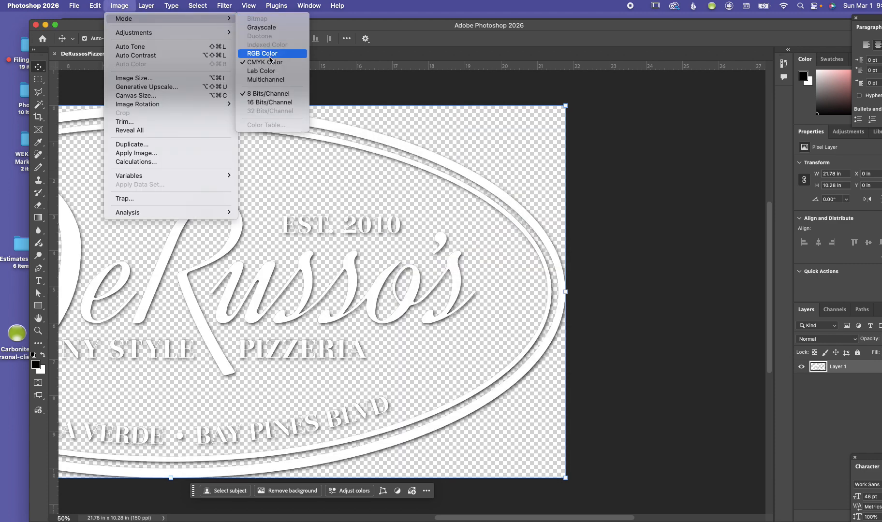
{"action": "left_click", "coordinate": [272, 28]}
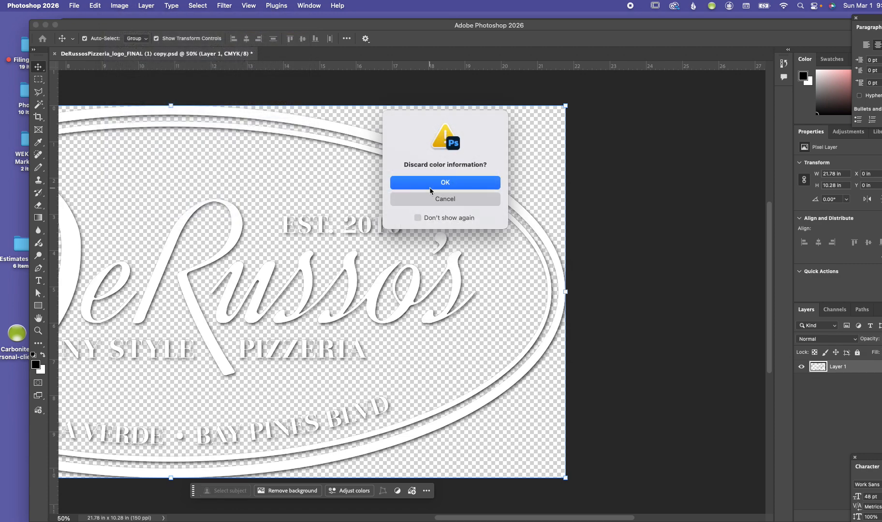
{"action": "left_click", "coordinate": [398, 182]}
{"action": "left_click", "coordinate": [75, 6]}
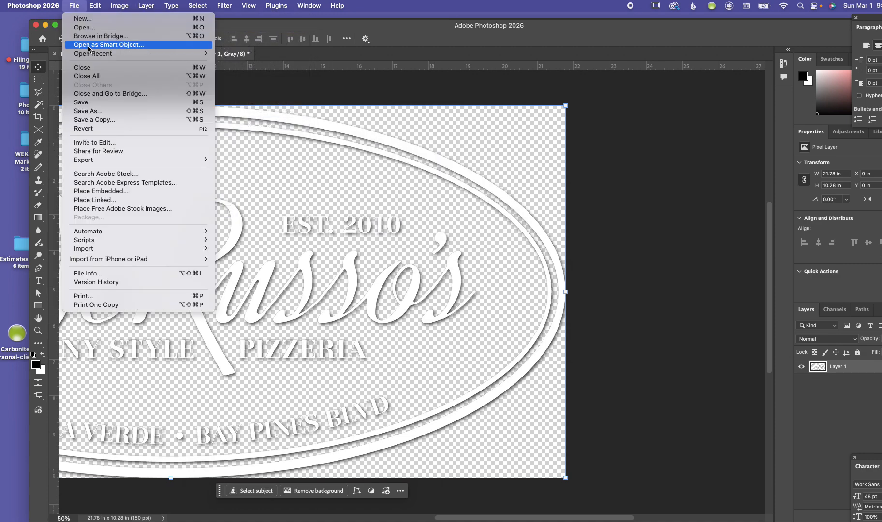
{"action": "left_click", "coordinate": [107, 102]}
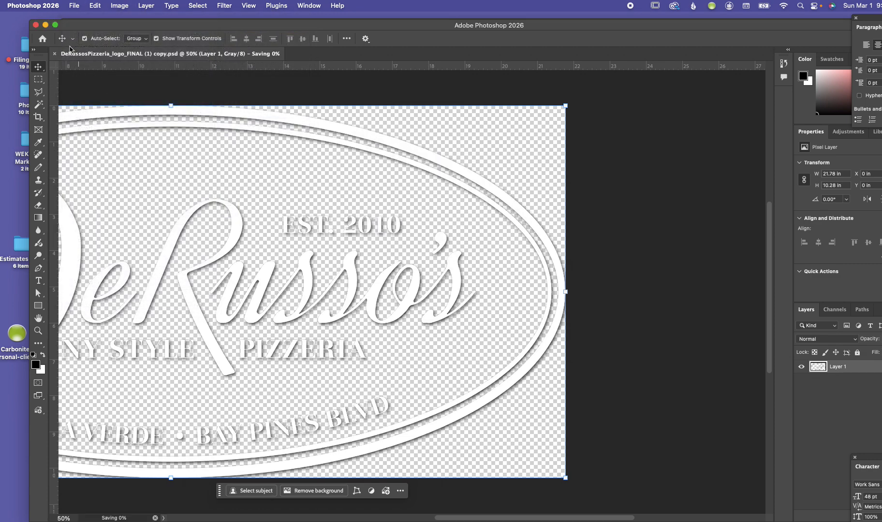
{"action": "left_click", "coordinate": [46, 26]}
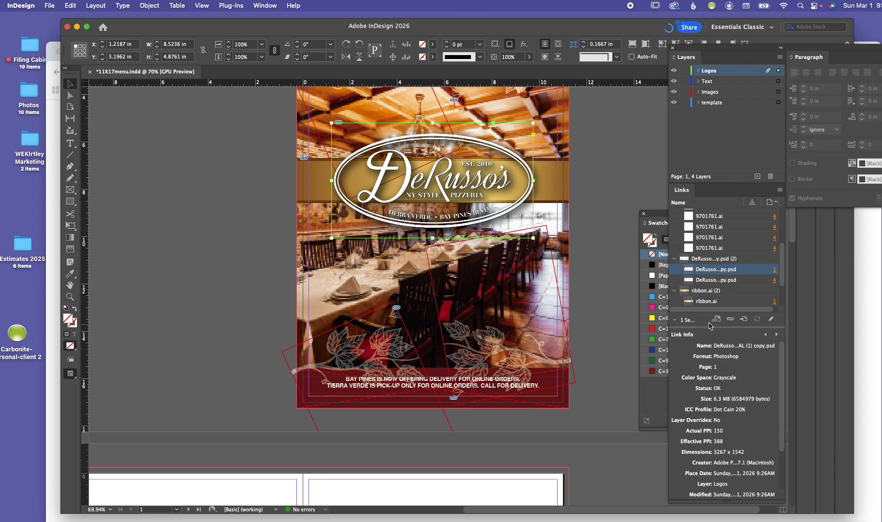
Place the Links panel beside the front cover and examine the link information of the logo, restaurant photo and upper vine artwork.
{"action": "left_click_drag", "start_coordinate": [688, 193], "coordinate": [140, 104]}
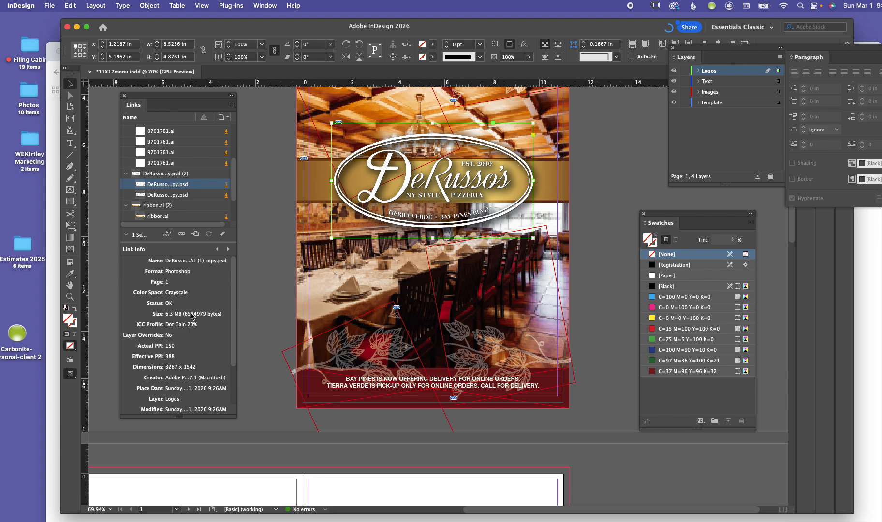
{"action": "left_click", "coordinate": [411, 277]}
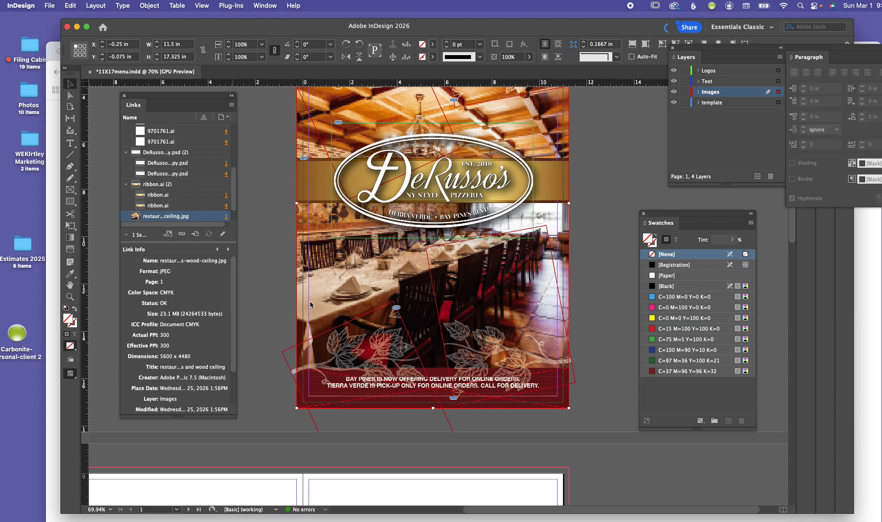
{"action": "scroll", "coordinate": [468, 258], "scroll_direction": "up", "scroll_amount": 5}
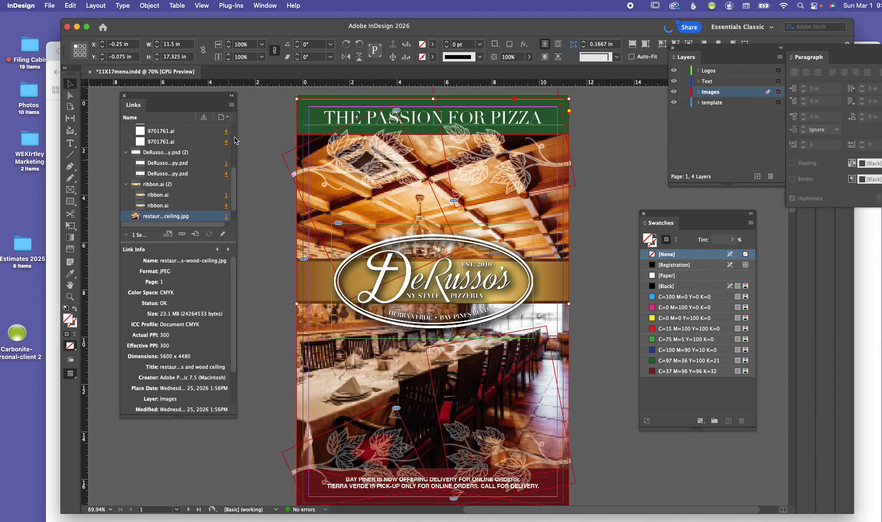
{"action": "left_click", "coordinate": [345, 166]}
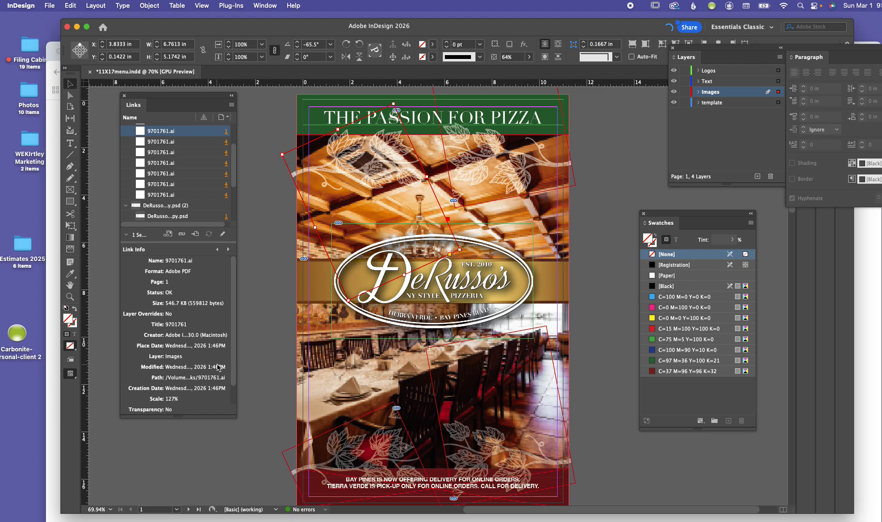
{"action": "scroll", "coordinate": [435, 382], "scroll_direction": "down", "scroll_amount": 15}
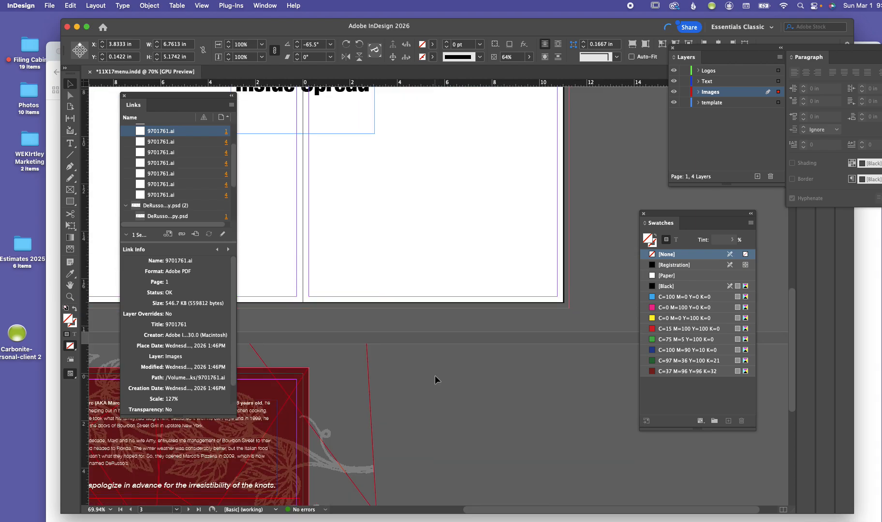
Examine the link information of the rotated vine artwork images around the back cover on page 4.
{"action": "scroll", "coordinate": [499, 511], "scroll_direction": "left", "scroll_amount": 10}
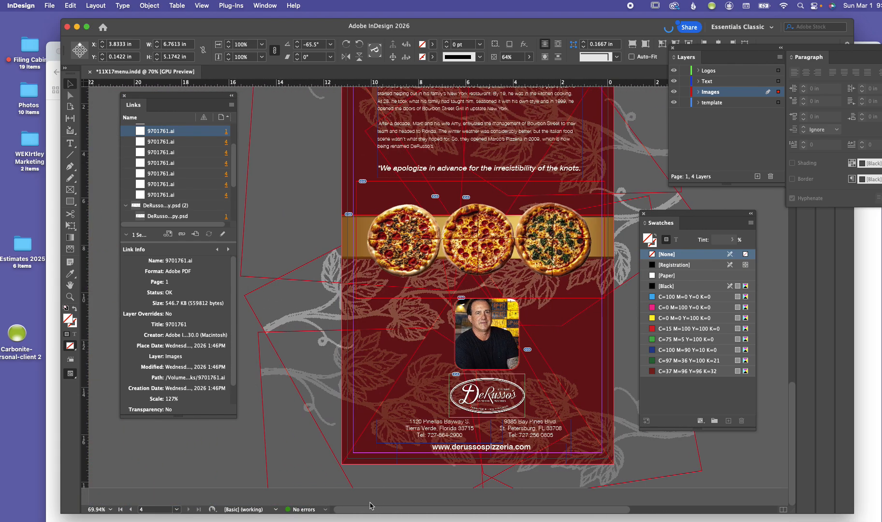
{"action": "scroll", "coordinate": [521, 415], "scroll_direction": "up", "scroll_amount": 2}
{"action": "scroll", "coordinate": [521, 416], "scroll_direction": "up", "scroll_amount": 3}
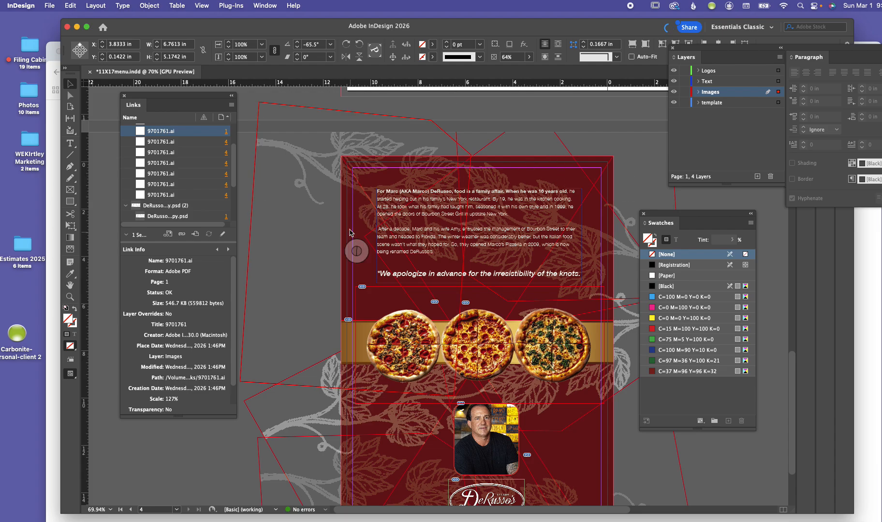
{"action": "left_click", "coordinate": [349, 233]}
{"action": "left_click", "coordinate": [347, 276]}
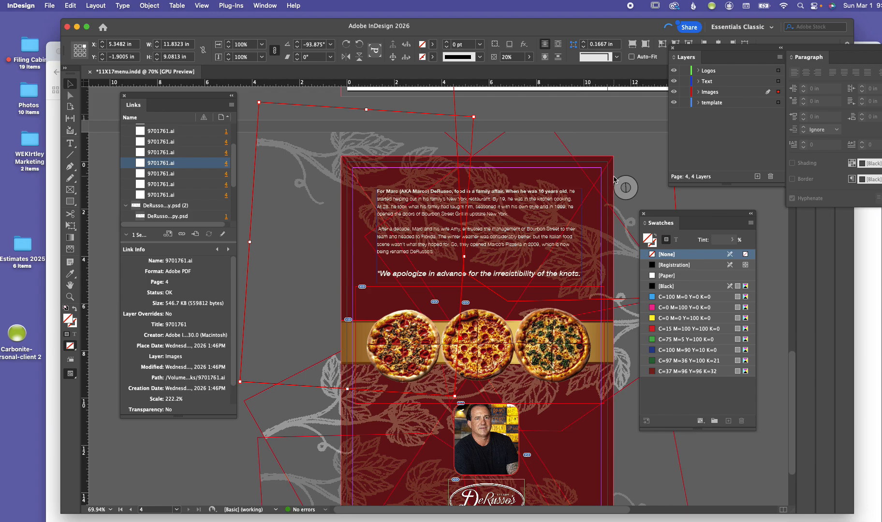
{"action": "left_click", "coordinate": [564, 190]}
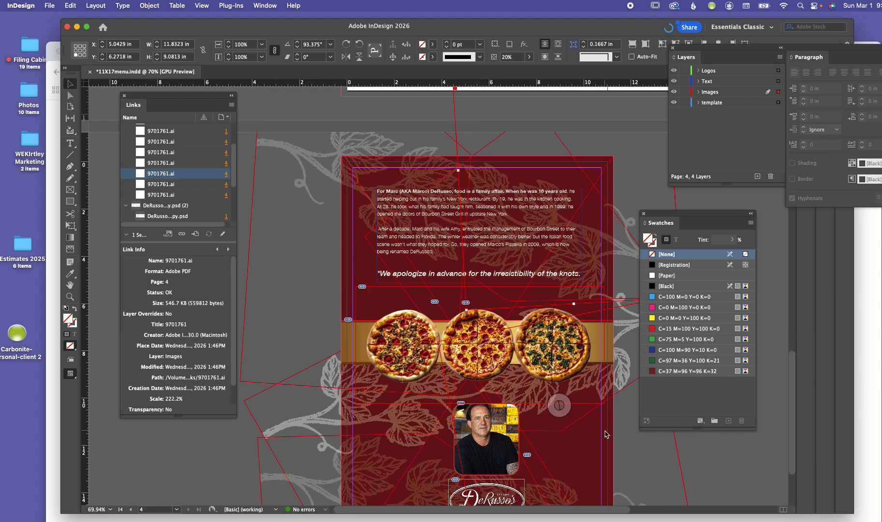
{"action": "left_click", "coordinate": [634, 463]}
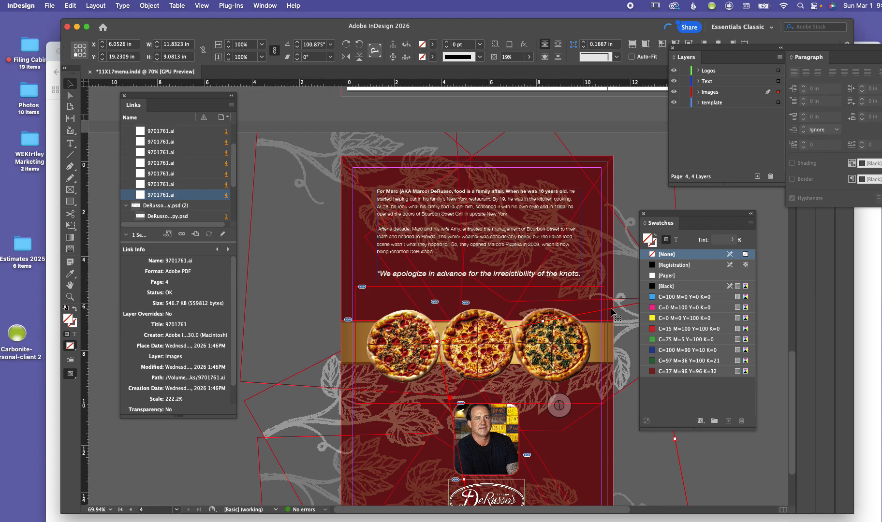
{"action": "left_click", "coordinate": [556, 305]}
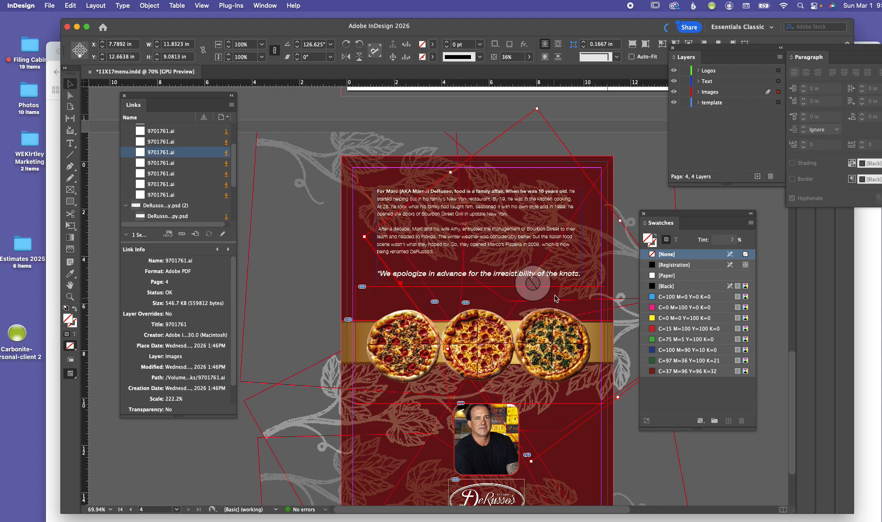
Try moving the biography text frame up and off the back cover, and undo the move.
{"action": "left_click_drag", "start_coordinate": [604, 259], "coordinate": [664, 200]}
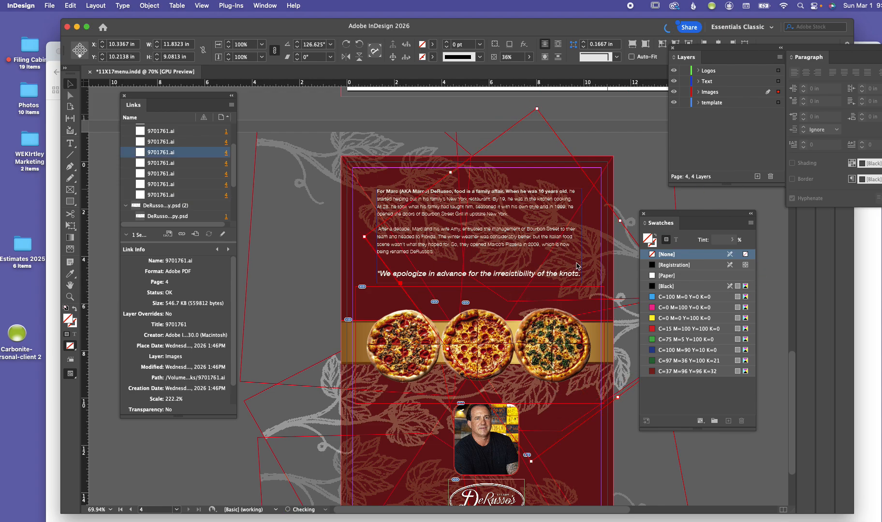
{"action": "key", "text": "super+z"}
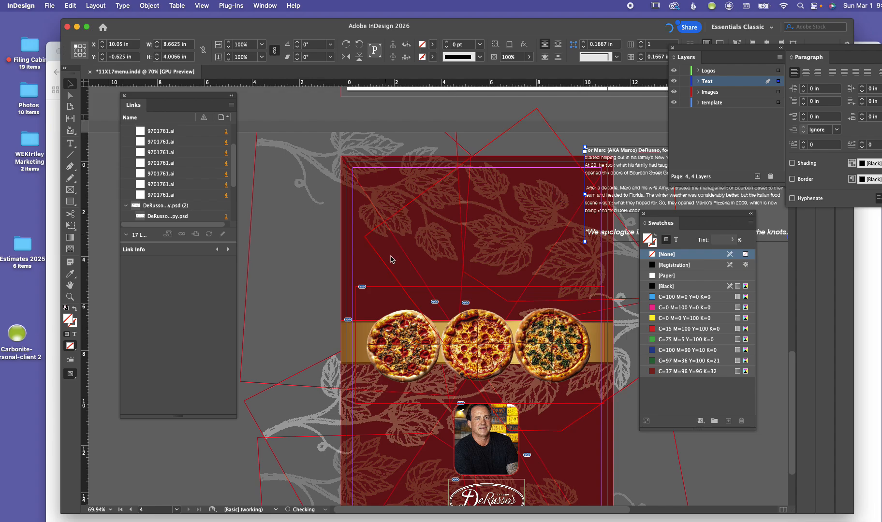
{"action": "left_click", "coordinate": [71, 6]}
{"action": "left_click", "coordinate": [78, 20]}
Reposition the upper-left vine artwork on the back cover at about X 5.96 in, Y -0.34 in, extending past the bleed.
{"action": "left_click_drag", "start_coordinate": [192, 147], "coordinate": [283, 158]}
{"action": "left_click", "coordinate": [358, 172]}
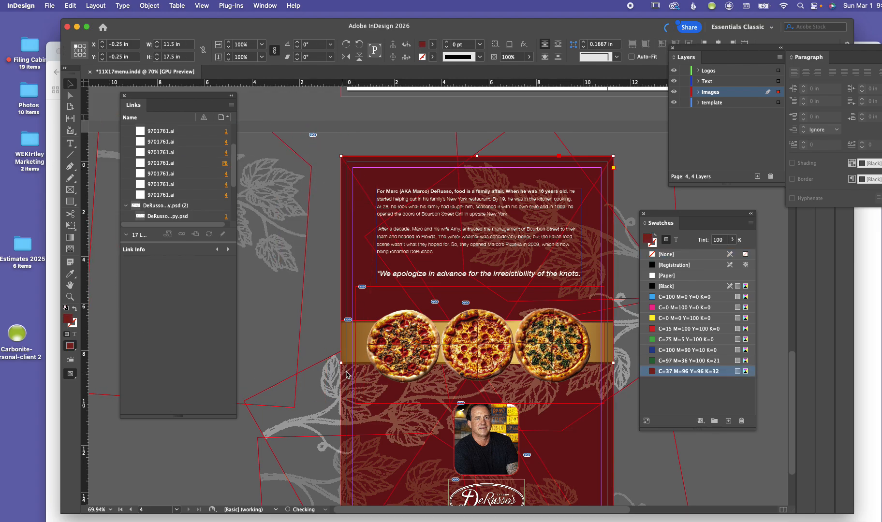
{"action": "mouse_move", "coordinate": [342, 362]}
{"action": "left_mouse_down"}
{"action": "mouse_move", "coordinate": [356, 364]}
{"action": "mouse_move", "coordinate": [341, 363]}
{"action": "left_mouse_up"}
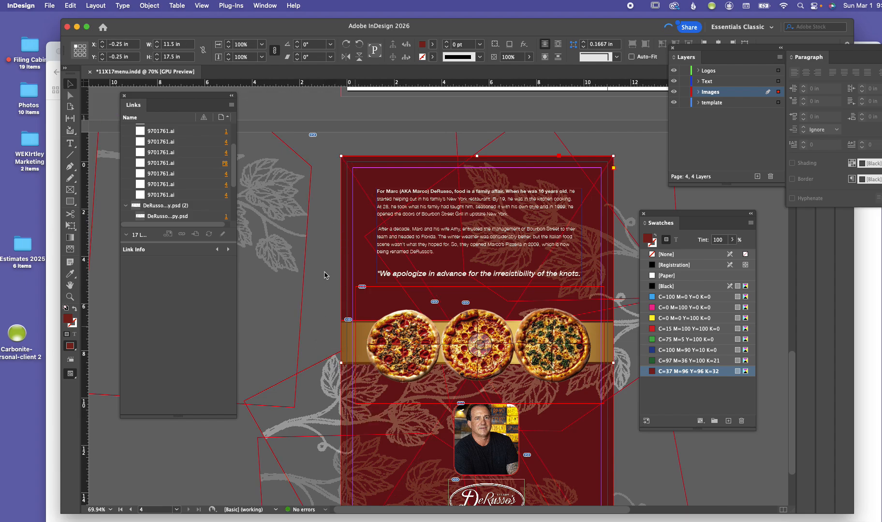
{"action": "left_click", "coordinate": [303, 186]}
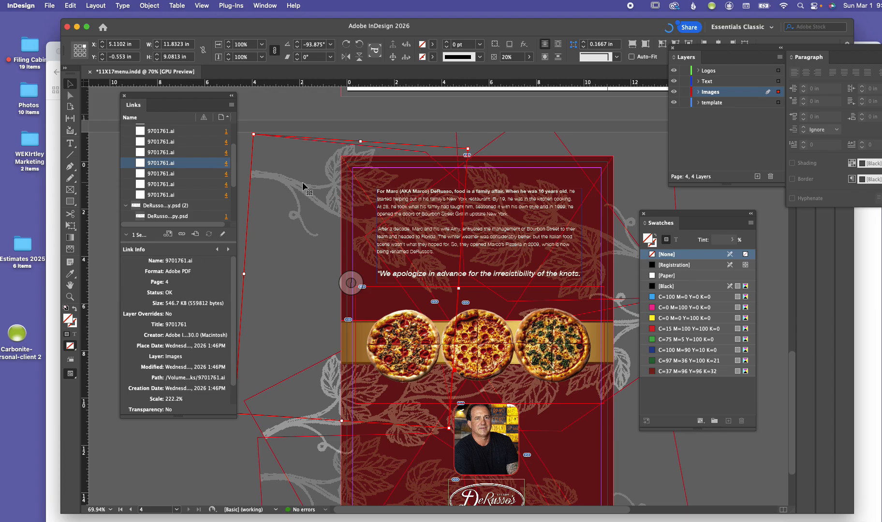
{"action": "left_click_drag", "start_coordinate": [303, 186], "coordinate": [323, 191]}
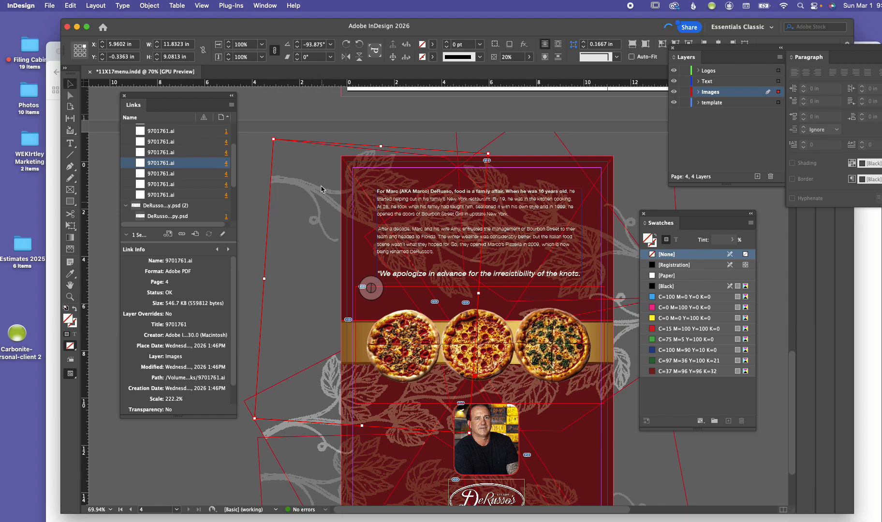
Toggle the Images layer's visibility off and on, and check the link information of the back cover's three-pizza image, portrait photo and logo.
{"action": "left_click", "coordinate": [673, 91]}
{"action": "left_click", "coordinate": [673, 91]}
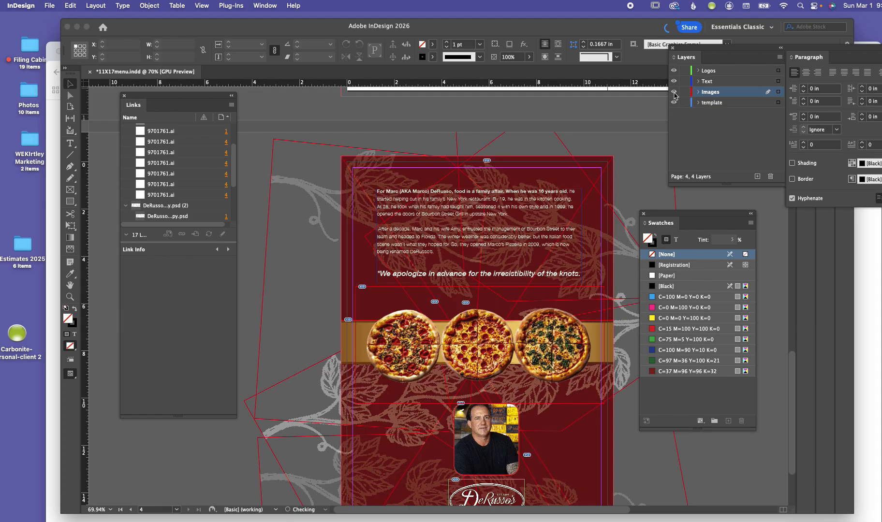
{"action": "left_click", "coordinate": [535, 352]}
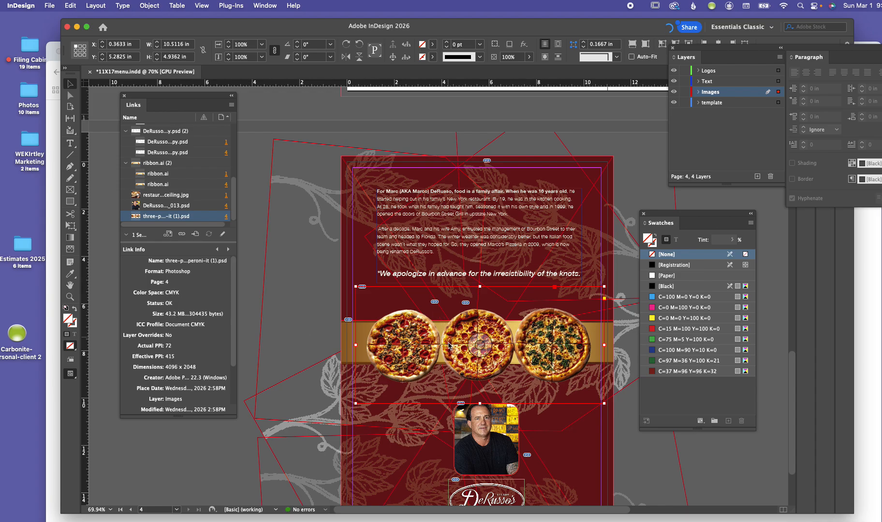
{"action": "left_click", "coordinate": [504, 422]}
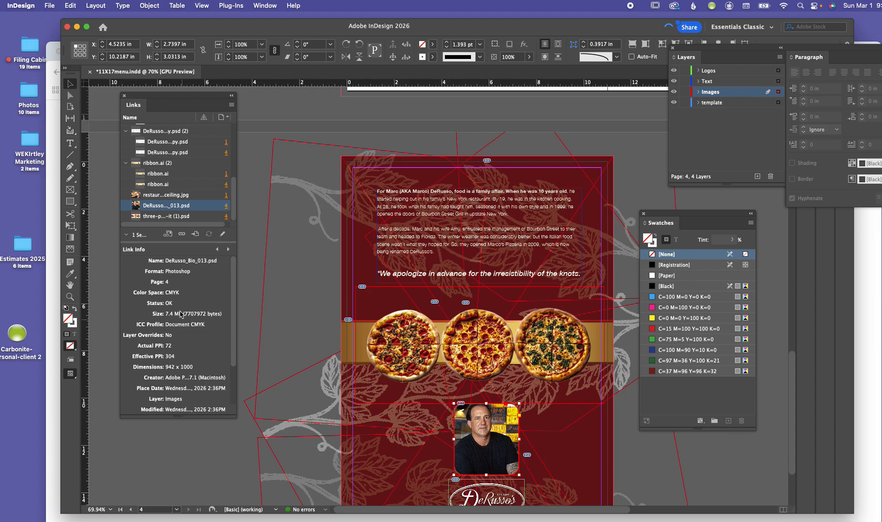
{"action": "scroll", "coordinate": [502, 415], "scroll_direction": "down", "scroll_amount": 5}
{"action": "left_click", "coordinate": [501, 415]}
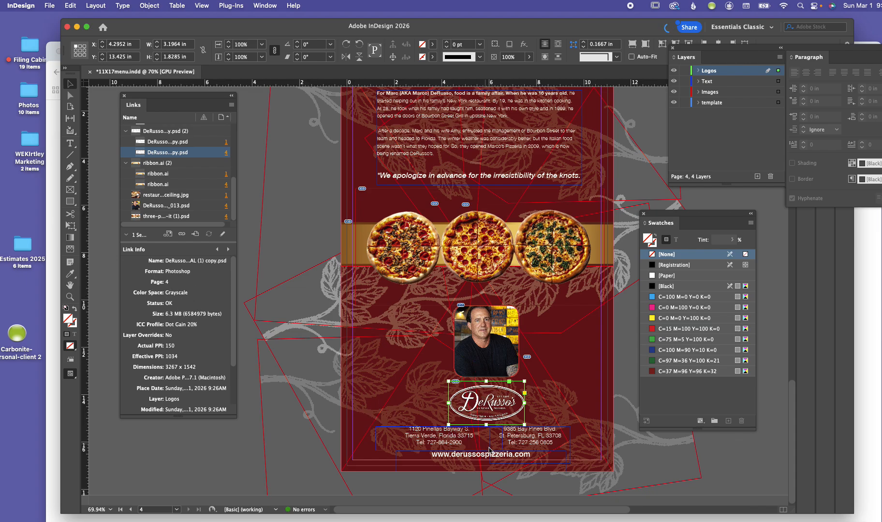
Compare the back cover in Preview and Normal screen modes, ending in Preview mode.
{"action": "scroll", "coordinate": [492, 329], "scroll_direction": "up", "scroll_amount": 1}
{"action": "scroll", "coordinate": [492, 329], "scroll_direction": "up", "scroll_amount": 3}
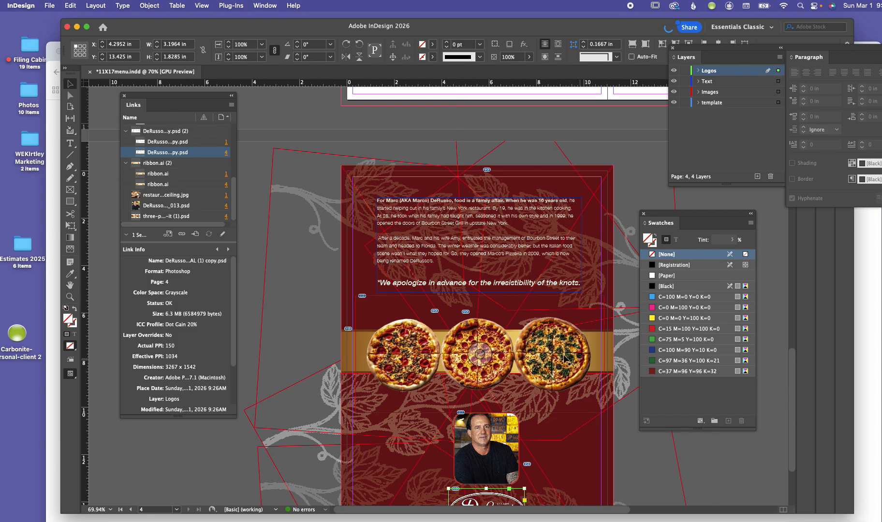
{"action": "left_click_drag", "start_coordinate": [71, 374], "coordinate": [85, 399]}
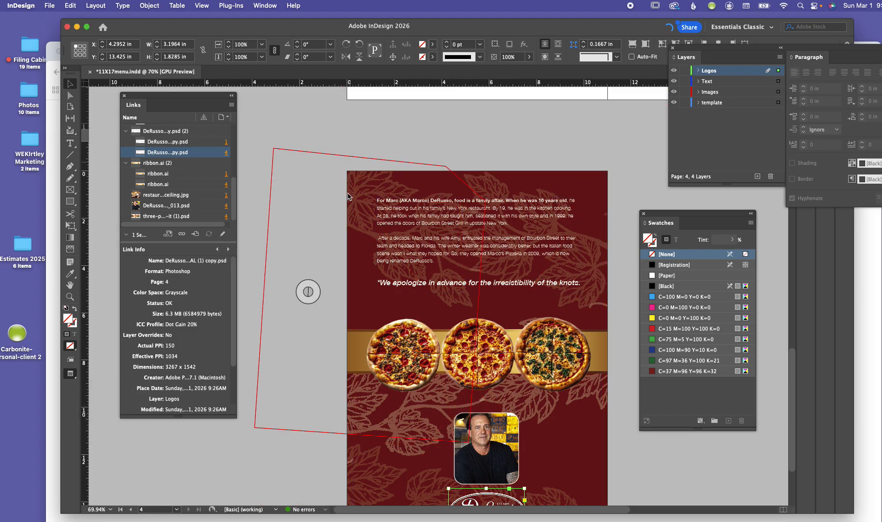
{"action": "left_click_drag", "start_coordinate": [70, 379], "coordinate": [86, 386]}
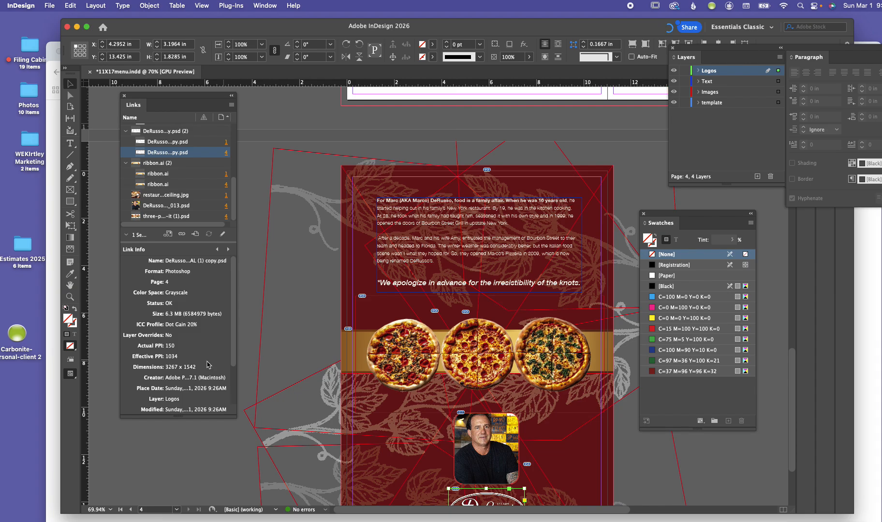
{"action": "left_click_drag", "start_coordinate": [70, 374], "coordinate": [109, 402]}
Review the trimmed front cover in Preview mode with nothing selected.
{"action": "scroll", "coordinate": [499, 369], "scroll_direction": "up", "scroll_amount": 2}
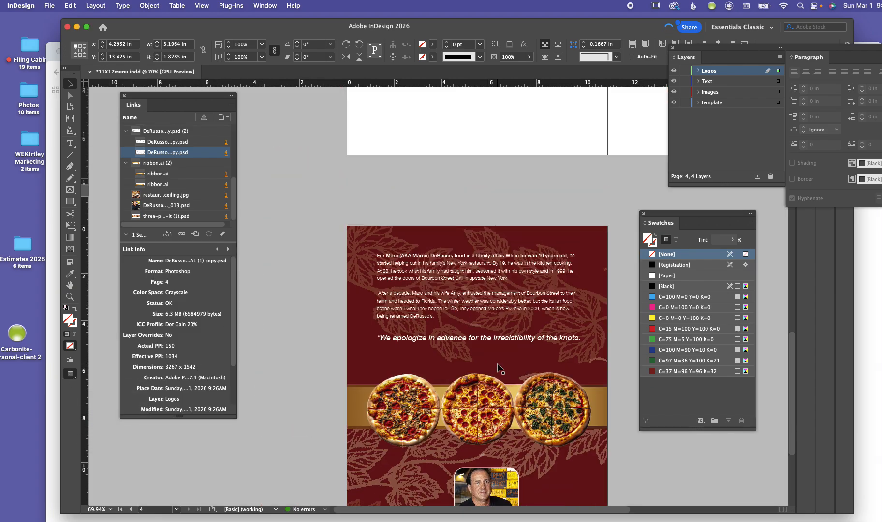
{"action": "scroll", "coordinate": [499, 368], "scroll_direction": "up", "scroll_amount": 20}
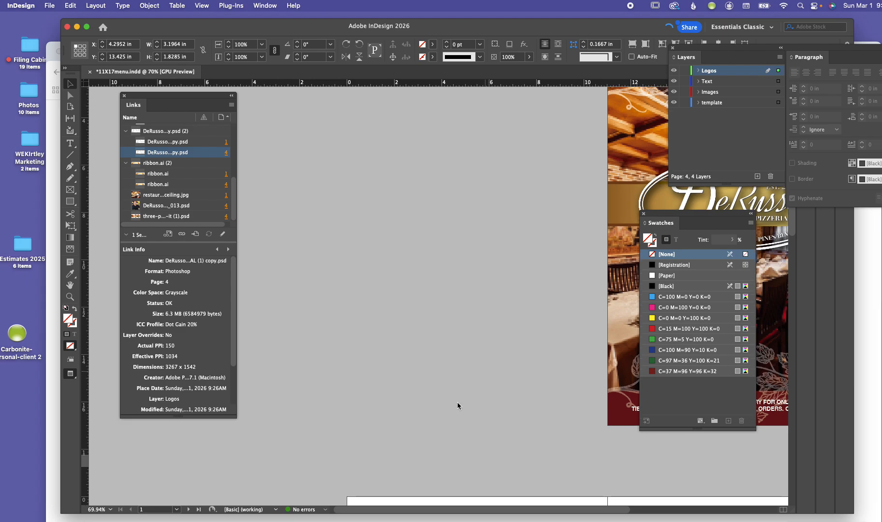
{"action": "scroll", "coordinate": [500, 405], "scroll_direction": "right", "scroll_amount": 10}
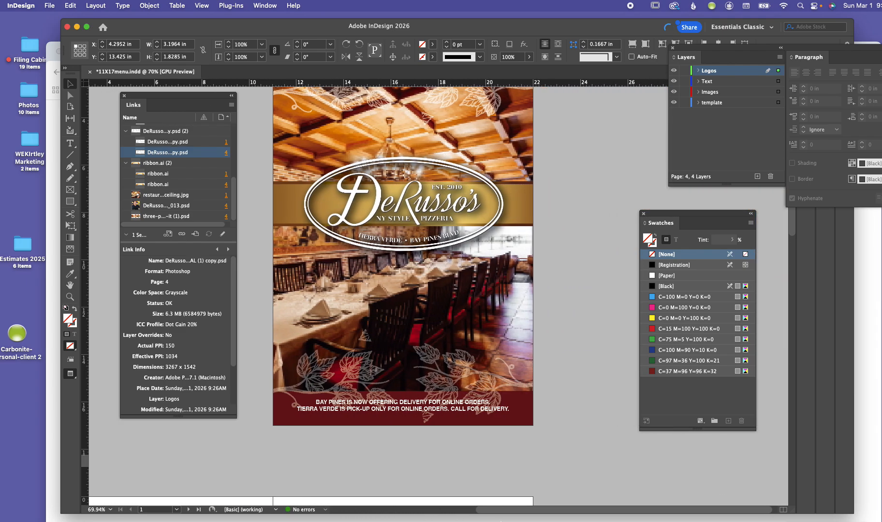
{"action": "scroll", "coordinate": [500, 405], "scroll_direction": "up", "scroll_amount": 5}
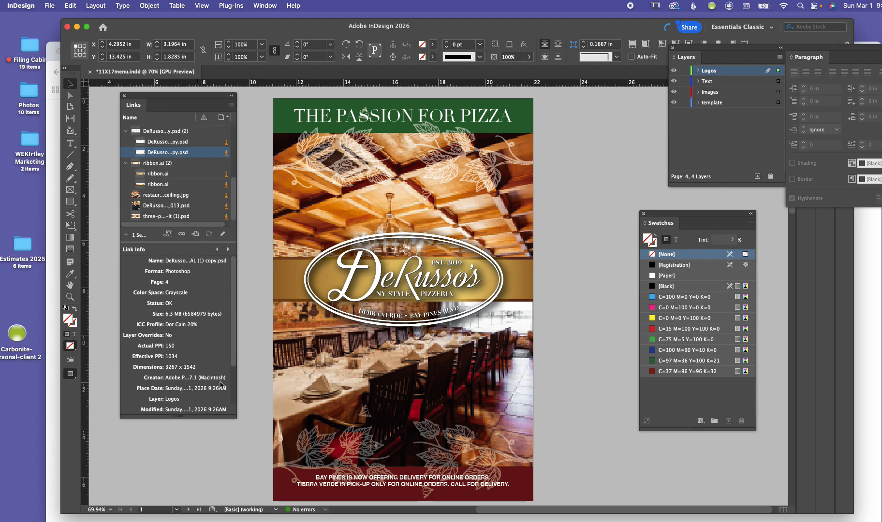
{"action": "left_click", "coordinate": [569, 391]}
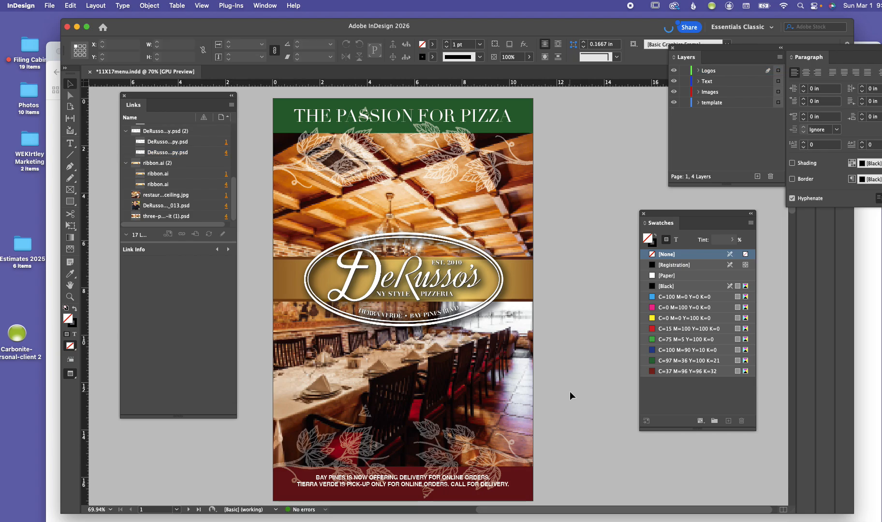